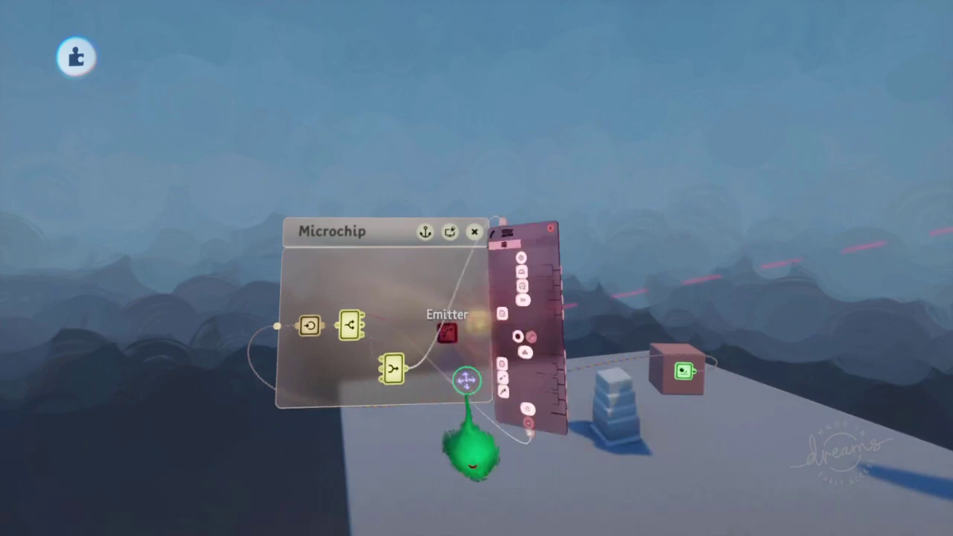
# Move the Emitter Properties panel to the left and pull the microchip out beside the block tower
pyautogui.moveTo(564, 393); pyautogui.dragTo(126, 346)
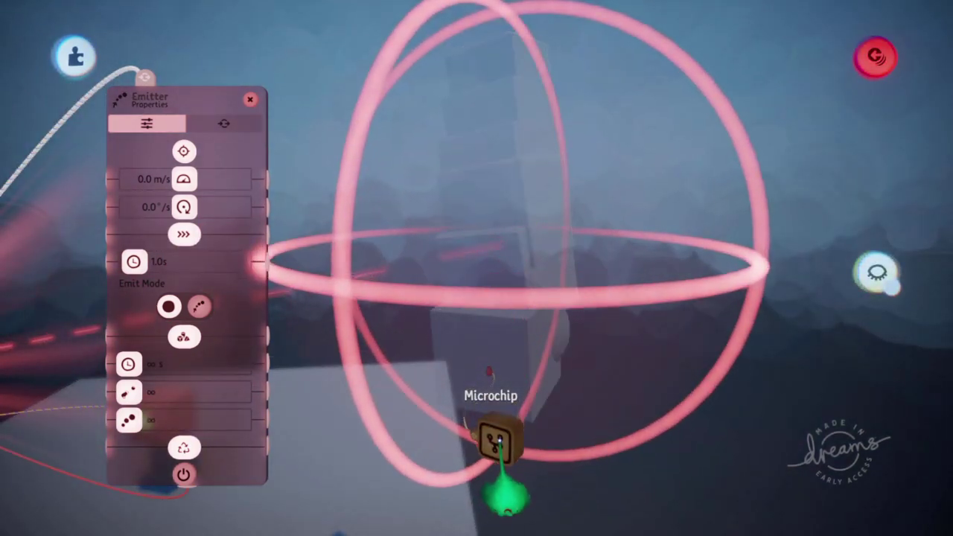
pyautogui.moveTo(506, 495); pyautogui.dragTo(766, 320)
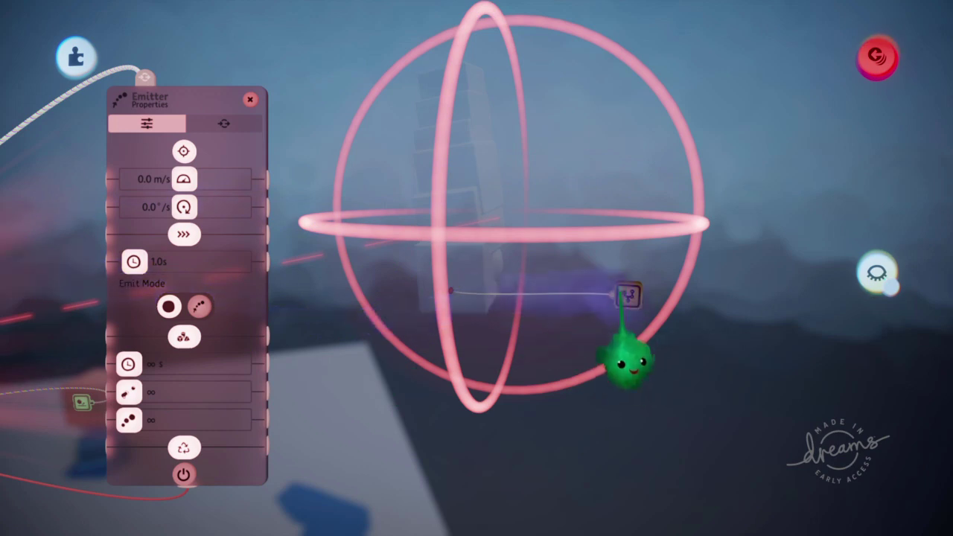
# Place the Microchip up inside the pink emit sphere near its lower rim, checking from several angles
pyautogui.moveTo(633, 357); pyautogui.dragTo(756, 265)
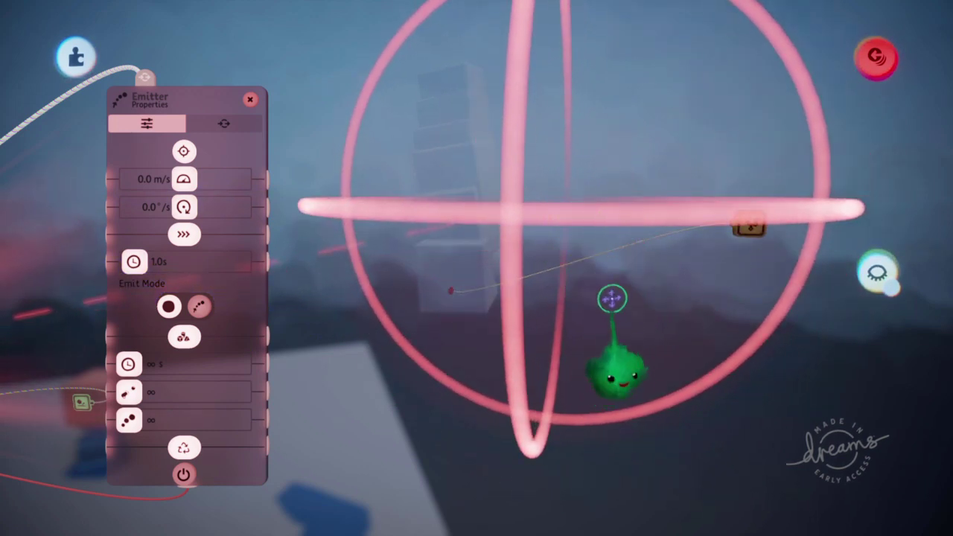
pyautogui.moveTo(750, 273); pyautogui.dragTo(563, 484, button='middle')
pyautogui.moveTo(549, 406); pyautogui.dragTo(551, 408, button='middle')
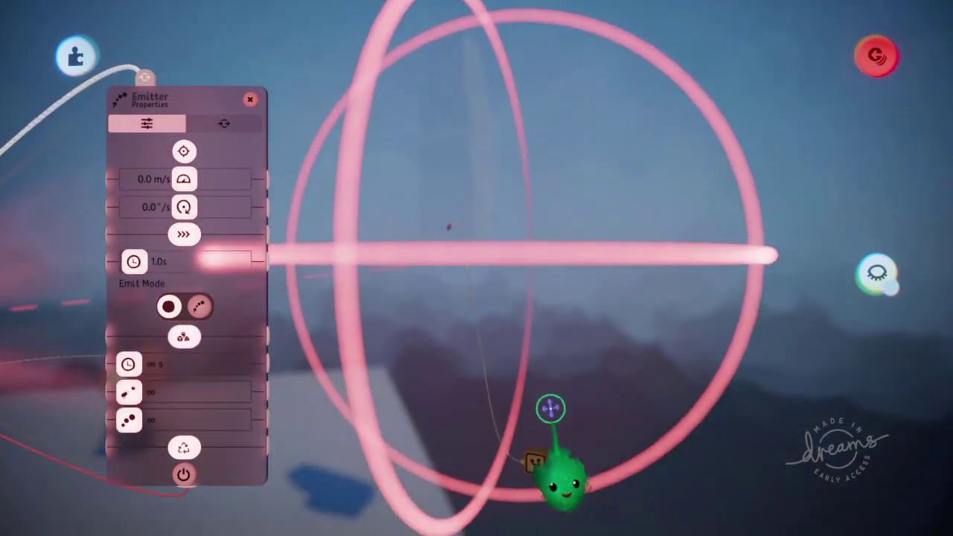
pyautogui.moveTo(532, 442); pyautogui.dragTo(533, 432, button='middle')
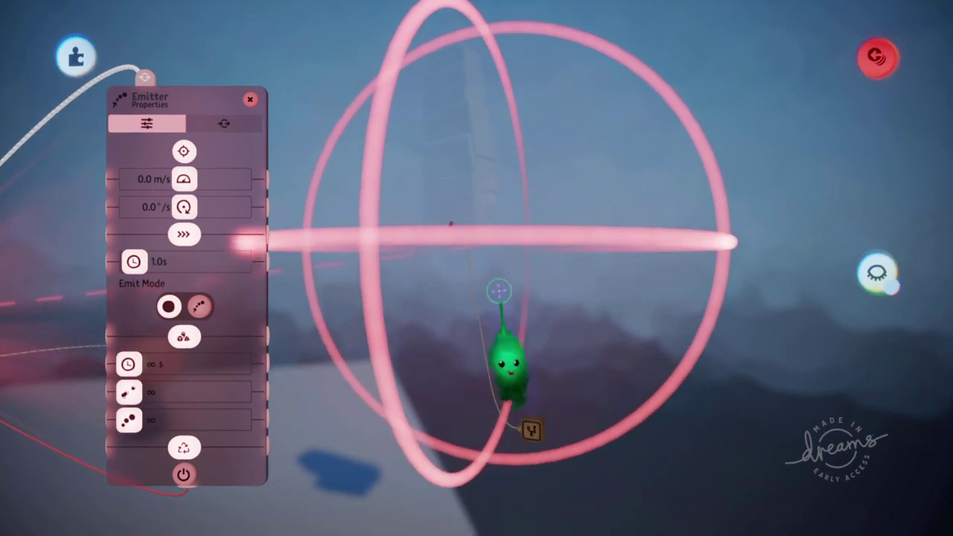
pyautogui.moveTo(509, 364); pyautogui.dragTo(502, 409, button='middle')
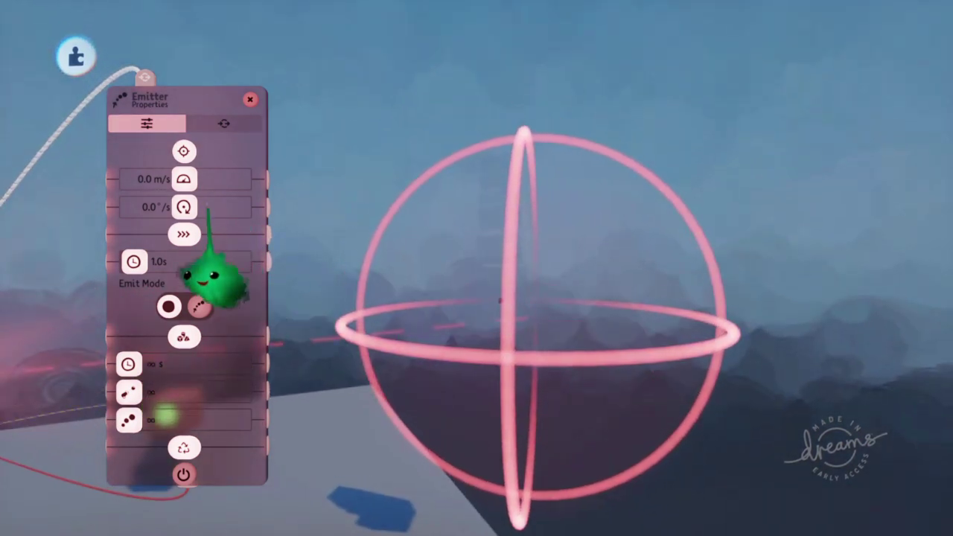
pyautogui.moveTo(479, 340); pyautogui.dragTo(477, 276, button='middle')
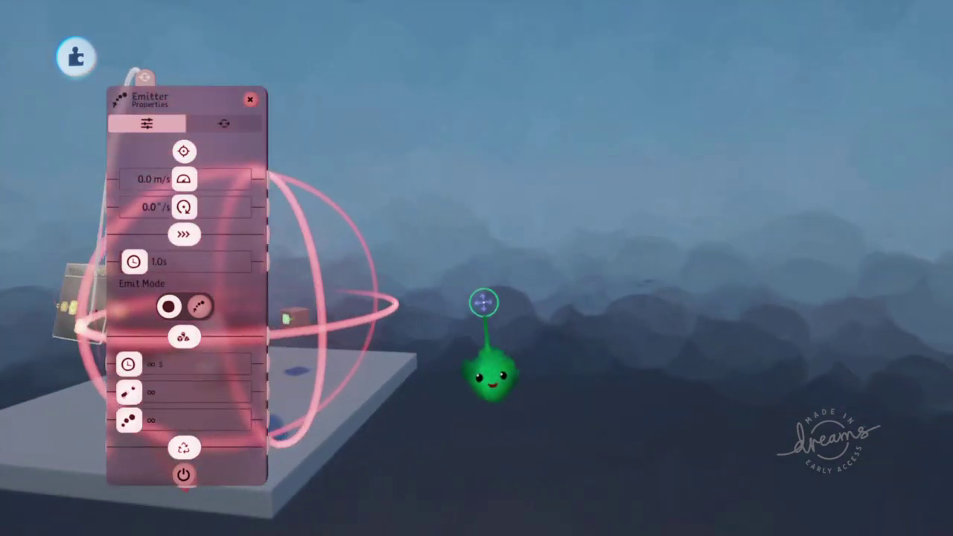
pyautogui.press('Escape')
# Start sculpting a new shape with Grid Snap turned on
pyautogui.press('Tab')
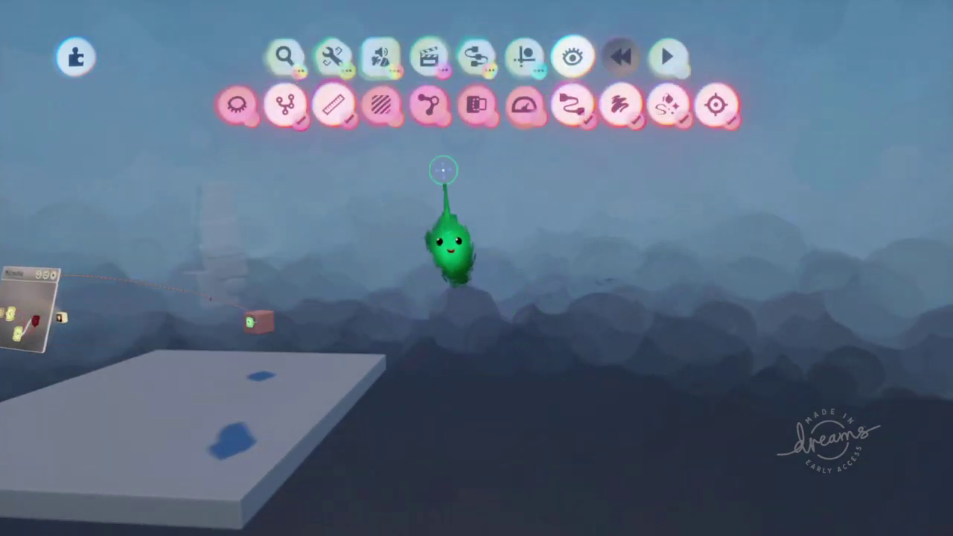
pyautogui.click(381, 57)
pyautogui.click(284, 106)
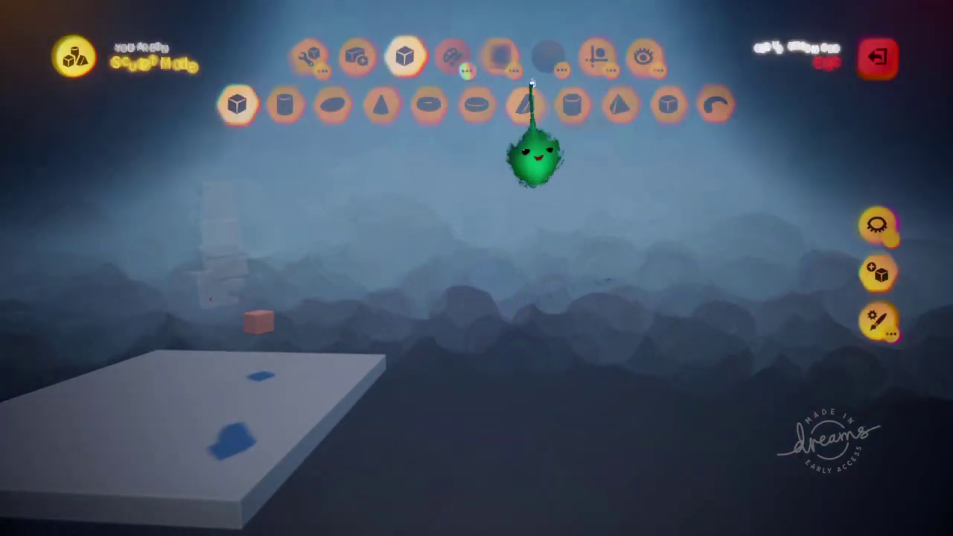
pyautogui.click(381, 104)
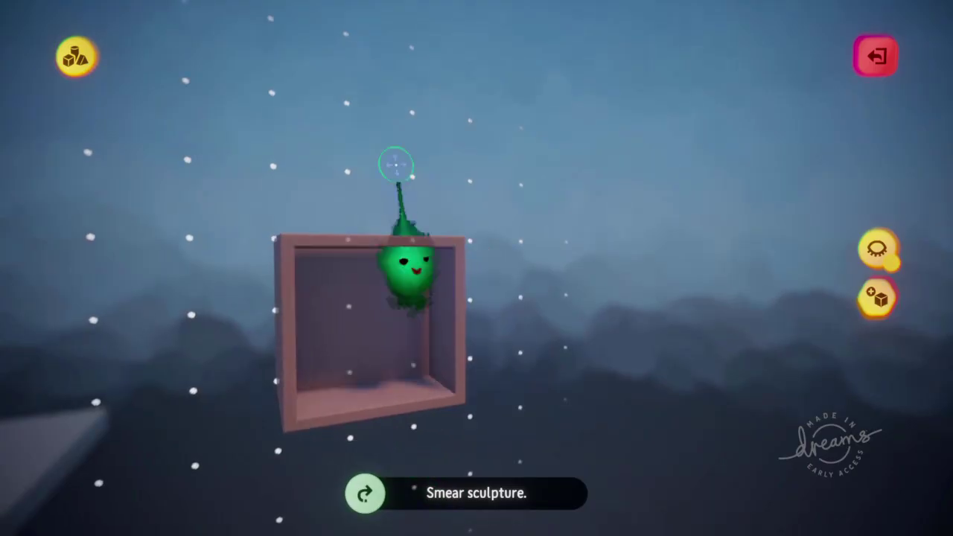
# Stretch the box larger and clone it to form a hollow wireframe cube
pyautogui.moveTo(335, 82)
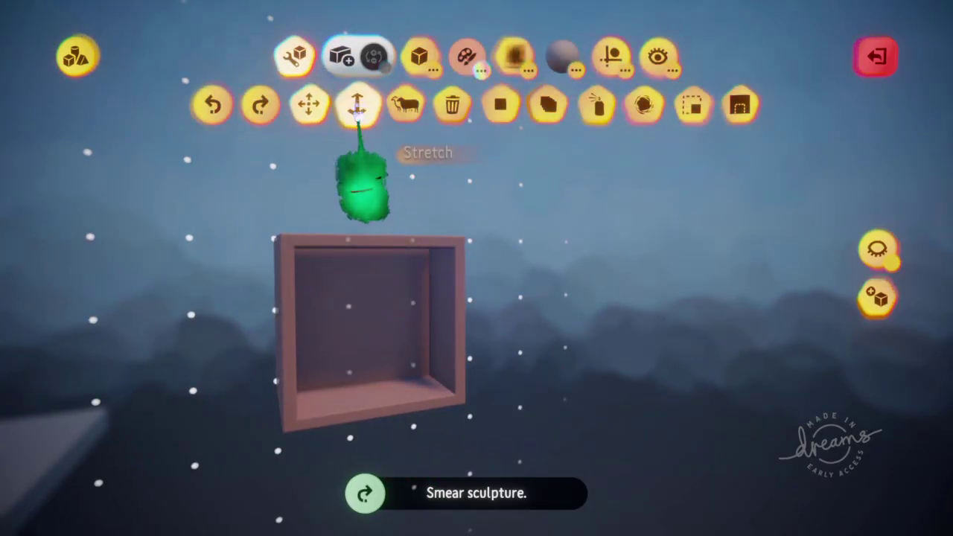
pyautogui.click(358, 108)
pyautogui.moveTo(437, 336); pyautogui.dragTo(441, 336)
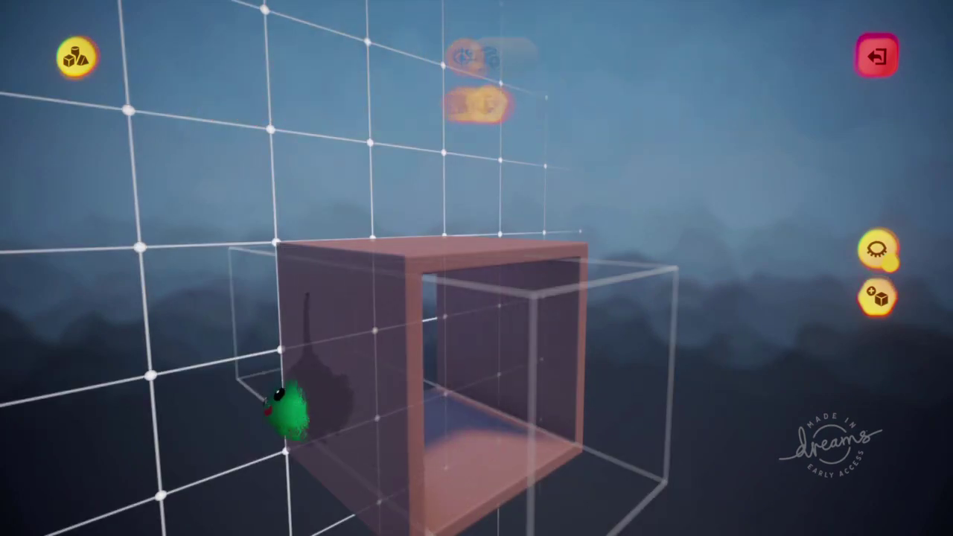
pyautogui.moveTo(287, 408); pyautogui.dragTo(358, 432, button='middle')
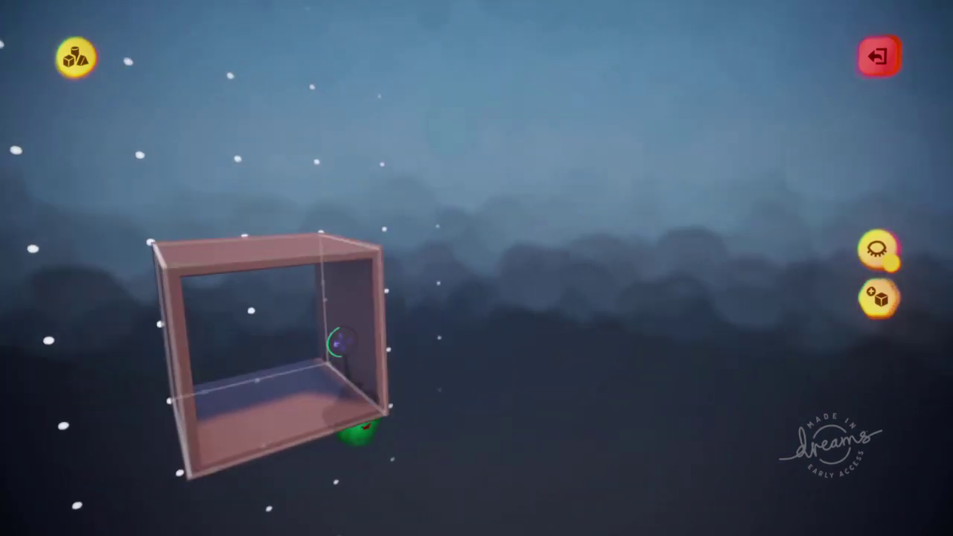
pyautogui.moveTo(339, 342)
pyautogui.mouseDown()
pyautogui.moveTo(340, 316)
pyautogui.moveTo(356, 299)
pyautogui.mouseUp()
pyautogui.moveTo(347, 356); pyautogui.dragTo(384, 341, button='middle')
pyautogui.moveTo(351, 305); pyautogui.dragTo(277, 344, button='middle')
pyautogui.moveTo(448, 439); pyautogui.dragTo(452, 321, button='middle')
# Select the box shape in the sculpt tools, then exit sculpt mode
pyautogui.press('s')
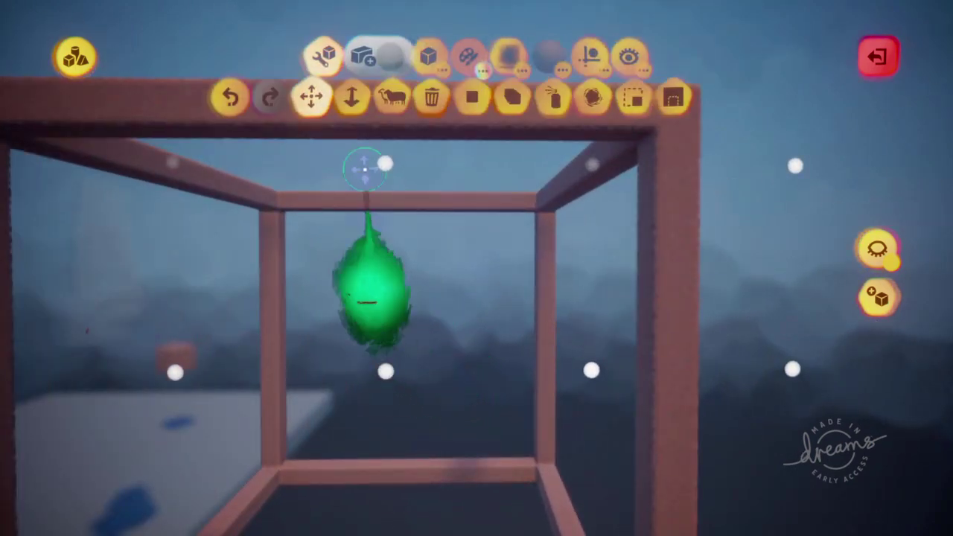
pyautogui.click(404, 477)
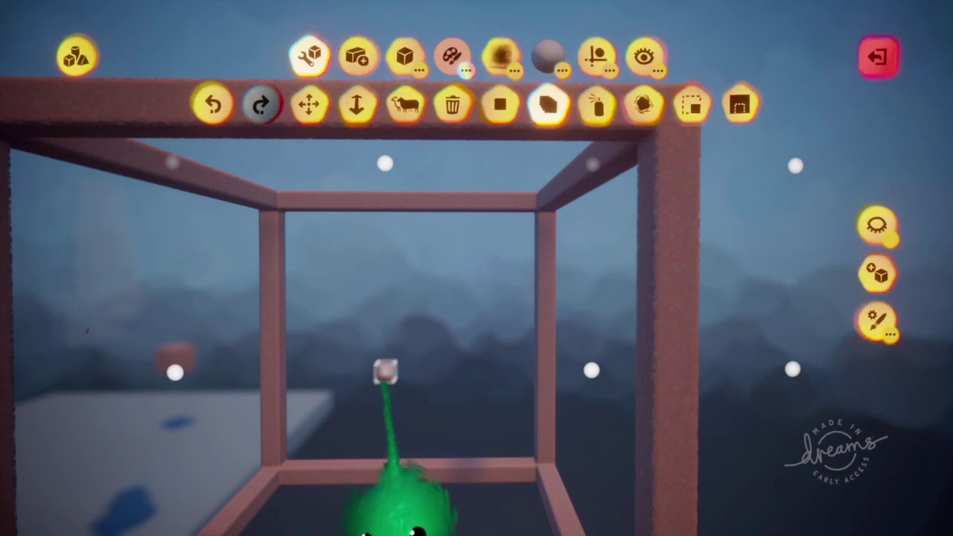
pyautogui.press('Escape')
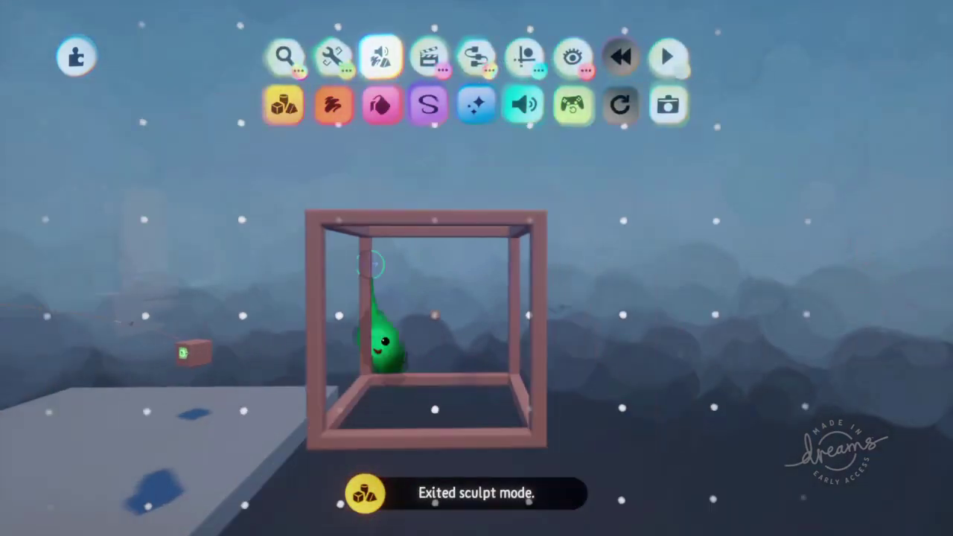
# Select the wireframe cube and set it over the platform's edge around the block tower
pyautogui.click(333, 73)
pyautogui.click(693, 105)
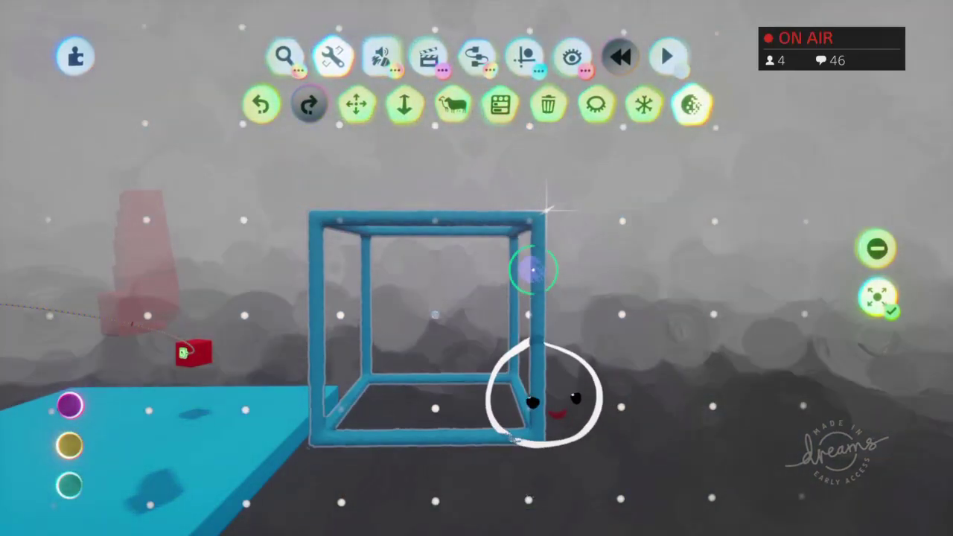
pyautogui.click(537, 281)
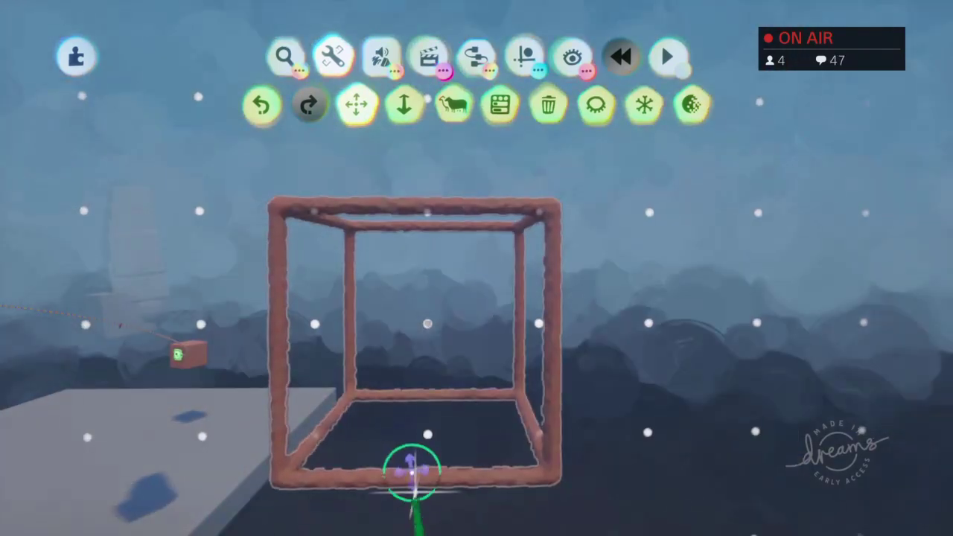
pyautogui.click(525, 57)
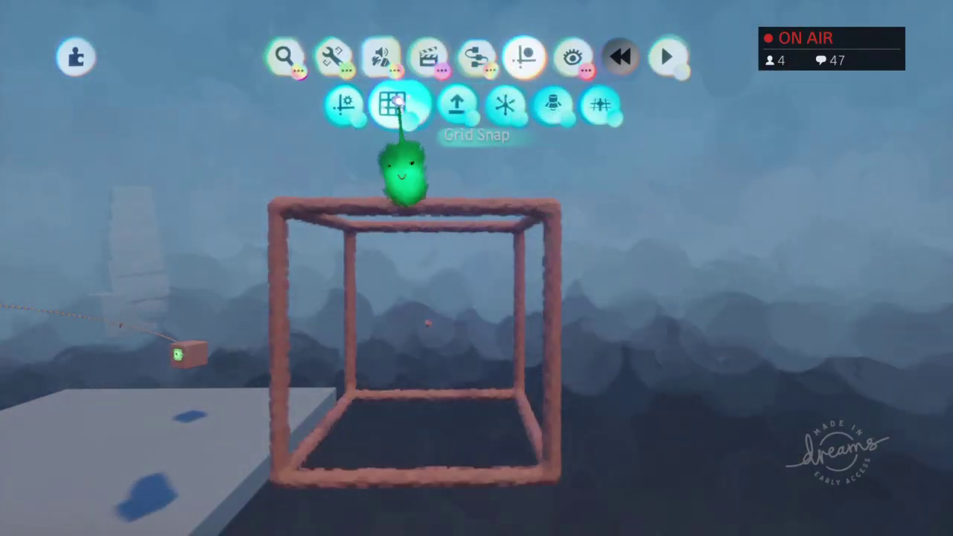
pyautogui.moveTo(433, 469); pyautogui.dragTo(217, 273)
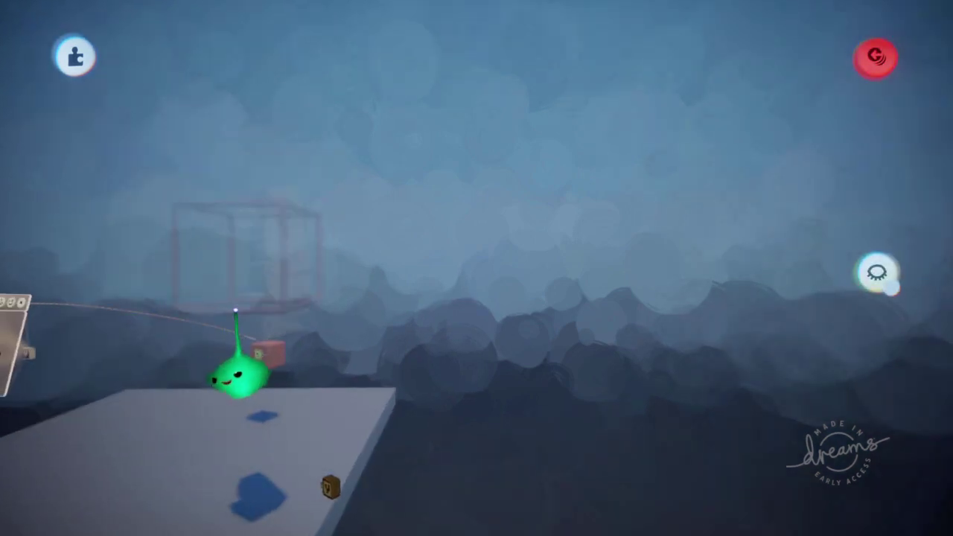
pyautogui.moveTo(258, 312); pyautogui.dragTo(290, 373)
pyautogui.moveTo(380, 339); pyautogui.dragTo(361, 406)
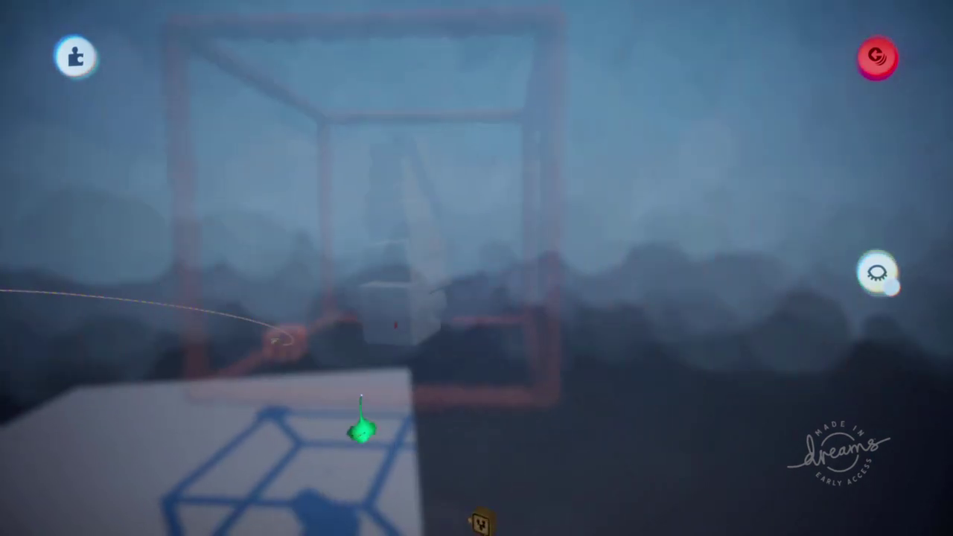
# Fly the camera inside the cube, close to the block tower, tilting up toward the top
pyautogui.moveTo(364, 223); pyautogui.dragTo(378, 421)
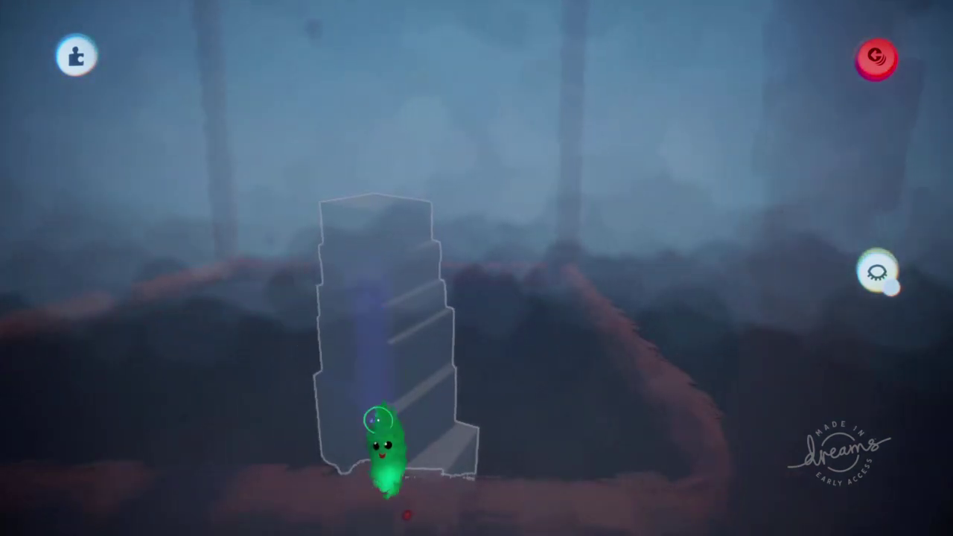
pyautogui.moveTo(349, 198); pyautogui.dragTo(367, 259)
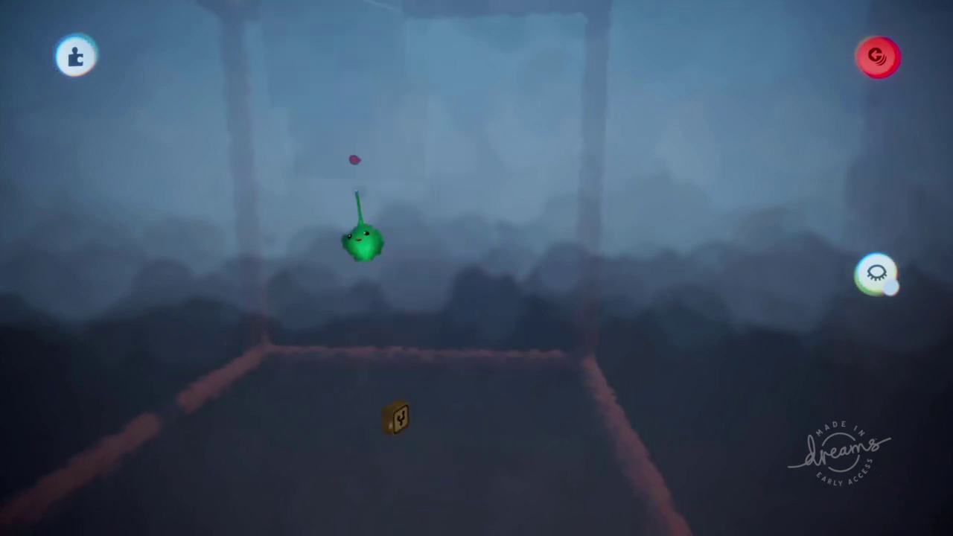
pyautogui.moveTo(356, 190); pyautogui.dragTo(444, 184)
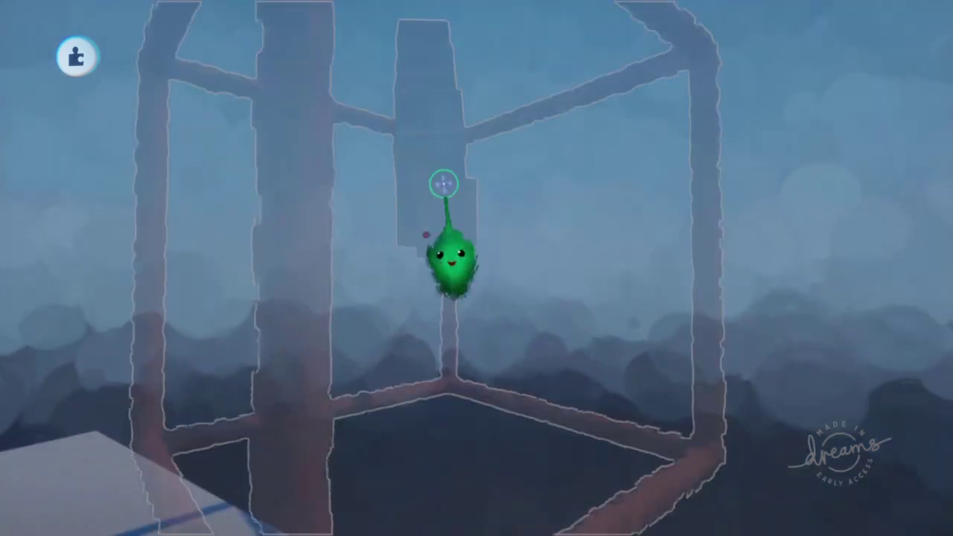
# Check and close the rope-frame group's settings, then orbit around the rope-frame cube
pyautogui.click(443, 260)
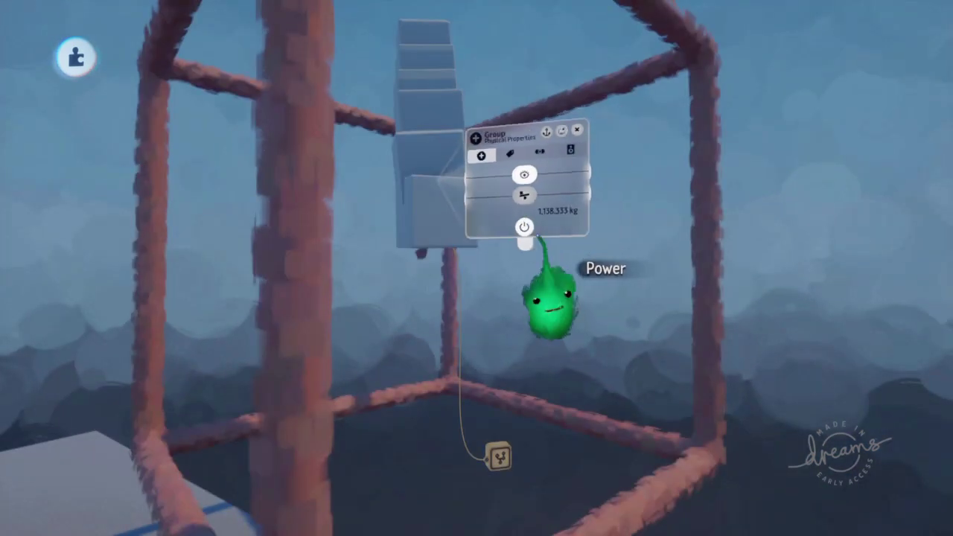
pyautogui.press('Escape')
pyautogui.moveTo(464, 388); pyautogui.dragTo(434, 265, button='middle')
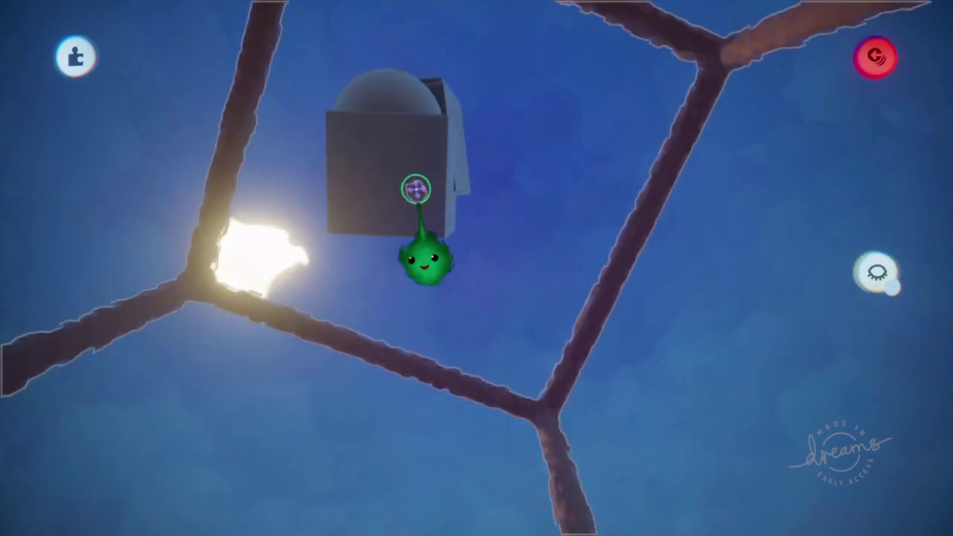
pyautogui.moveTo(417, 190); pyautogui.dragTo(397, 348, button='middle')
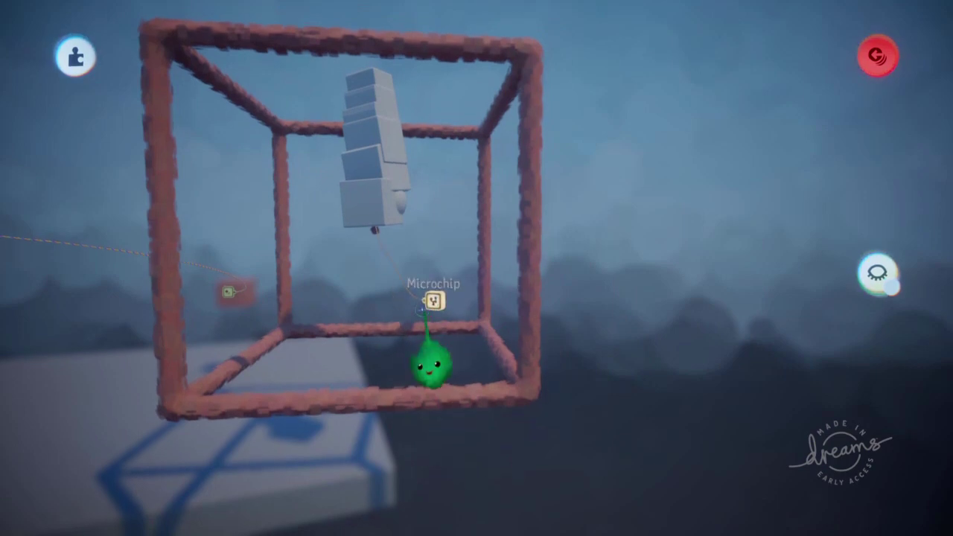
pyautogui.moveTo(430, 363); pyautogui.dragTo(568, 403, button='middle')
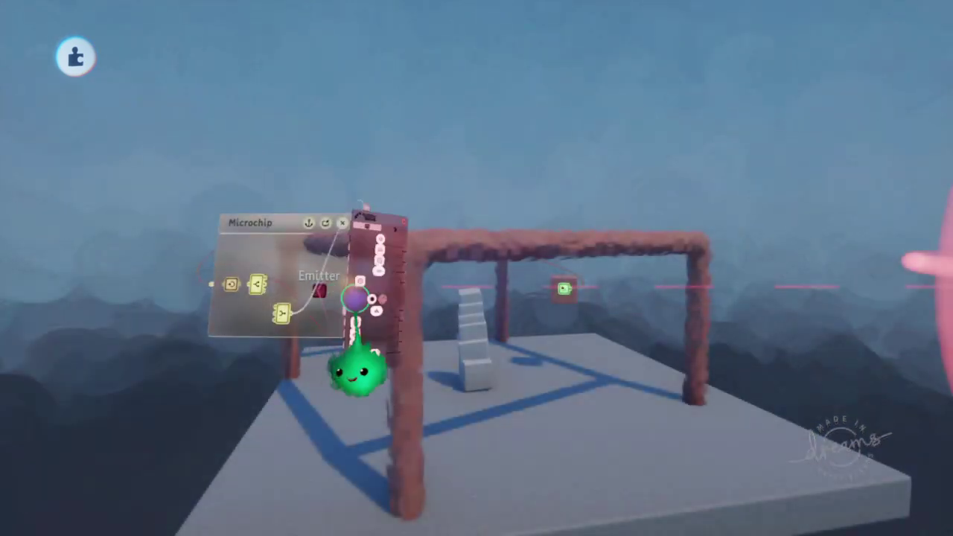
# Link the Emitter's Object to Emit setting to the rope-frame cube, then fly back to the tower
pyautogui.moveTo(480, 233); pyautogui.dragTo(767, 294)
pyautogui.moveTo(857, 246); pyautogui.dragTo(692, 345)
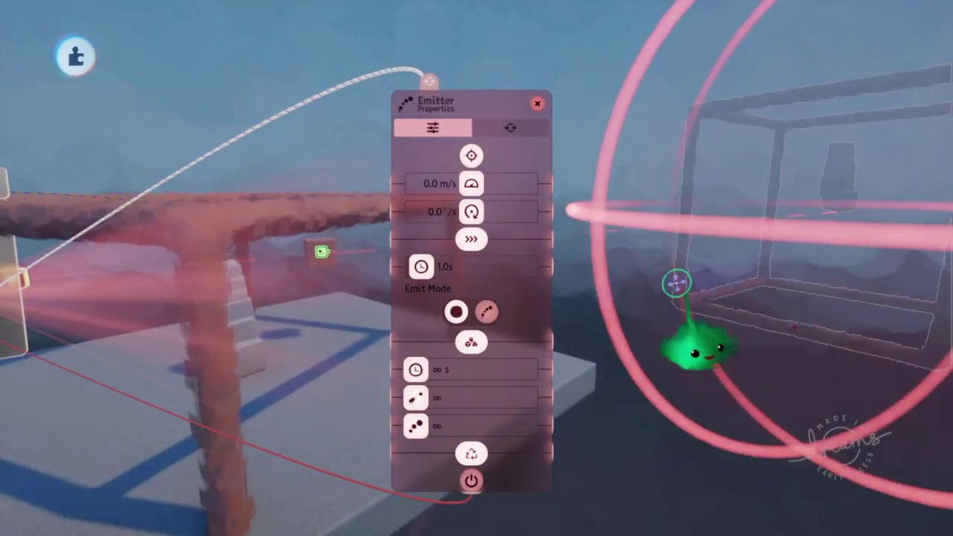
pyautogui.moveTo(691, 345); pyautogui.dragTo(535, 434, button='middle')
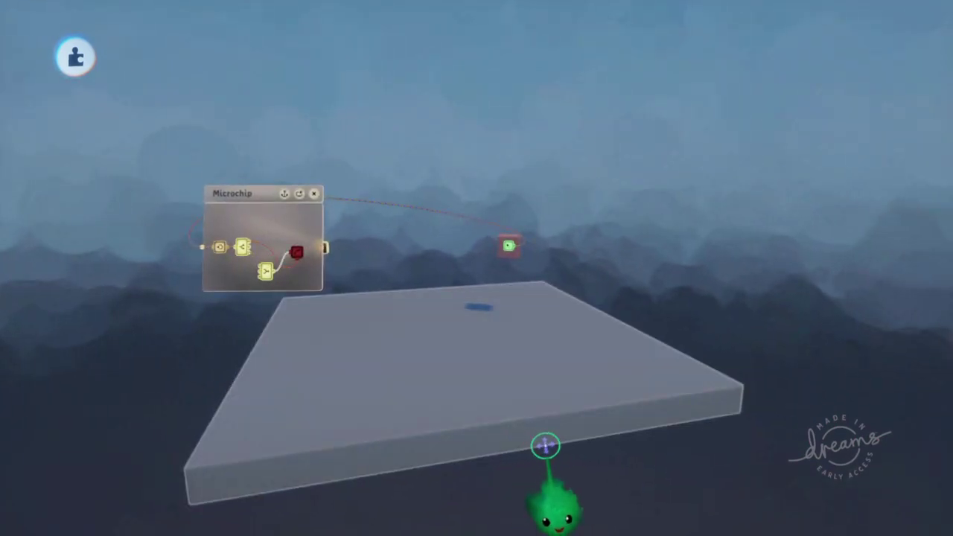
pyautogui.moveTo(561, 461); pyautogui.dragTo(576, 306, button='middle')
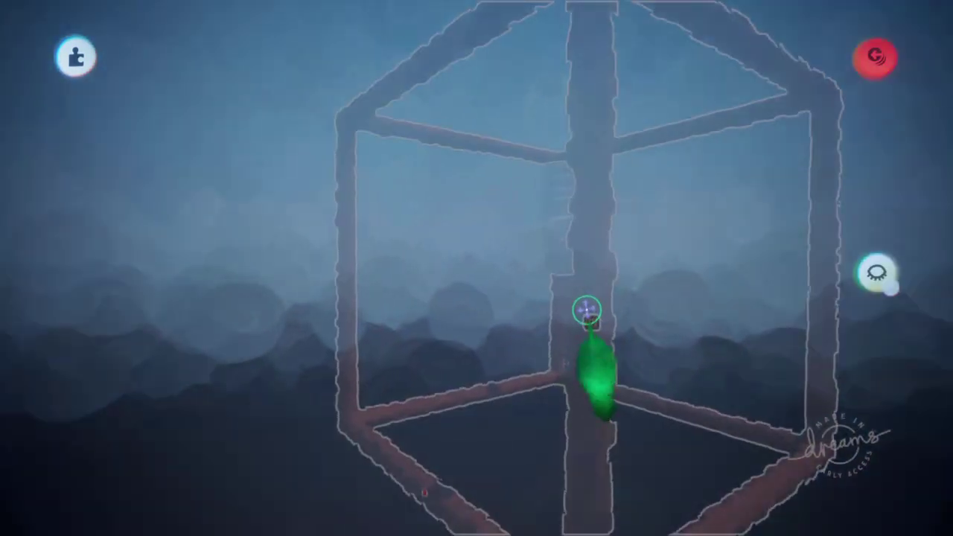
pyautogui.click(589, 322)
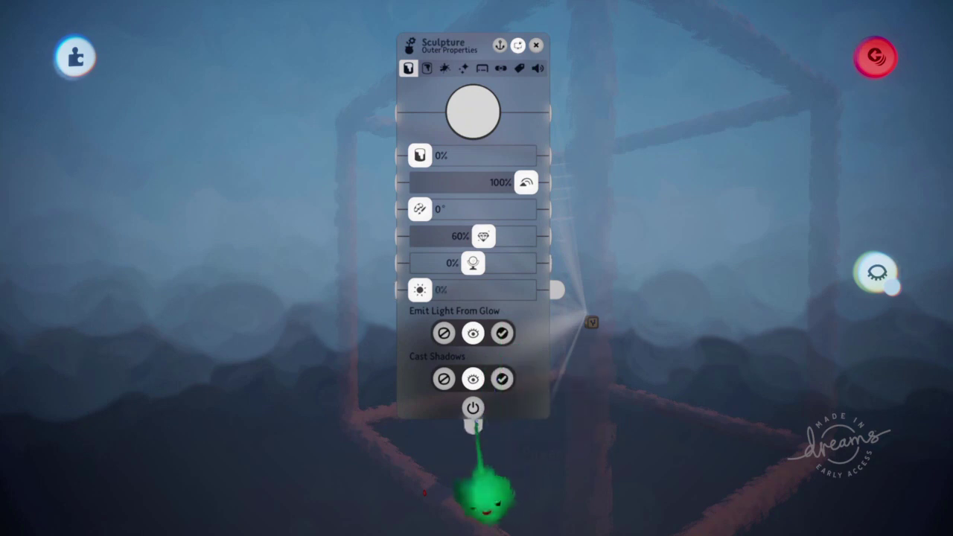
pyautogui.press('Escape')
pyautogui.moveTo(469, 419)
pyautogui.mouseDown(button='middle')
pyautogui.moveTo(415, 452)
pyautogui.moveTo(410, 521)
pyautogui.moveTo(420, 523)
pyautogui.mouseUp(button='middle')
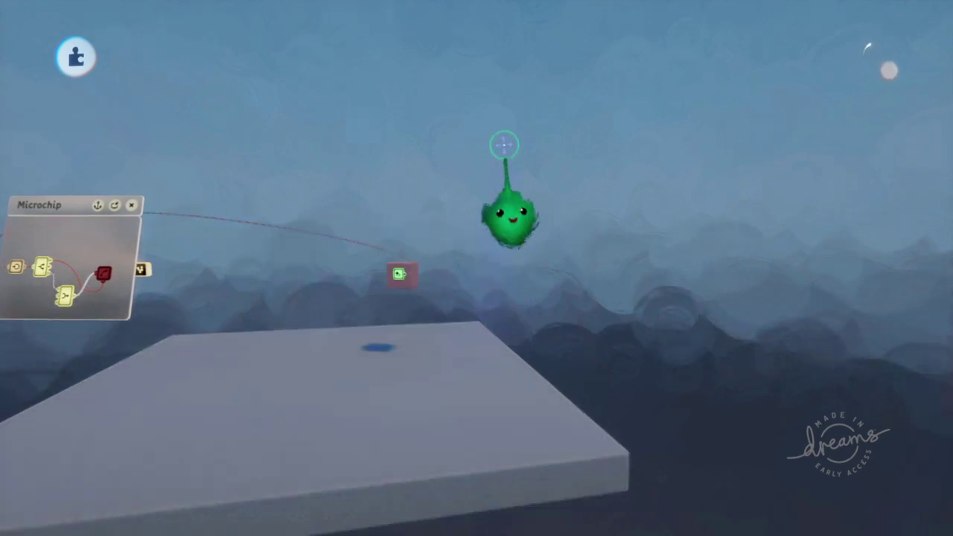
pyautogui.click(571, 56)
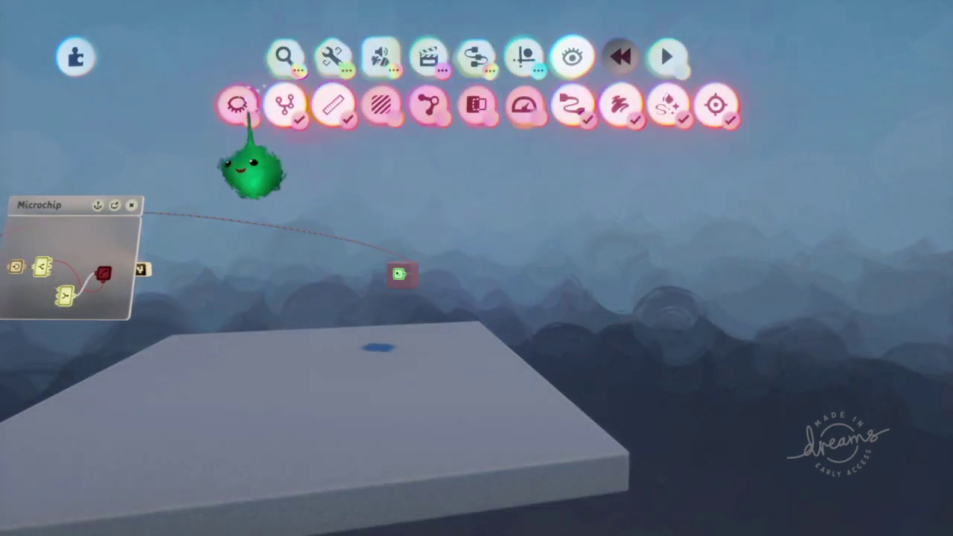
pyautogui.press('Escape')
pyautogui.moveTo(440, 499); pyautogui.dragTo(426, 249, button='middle')
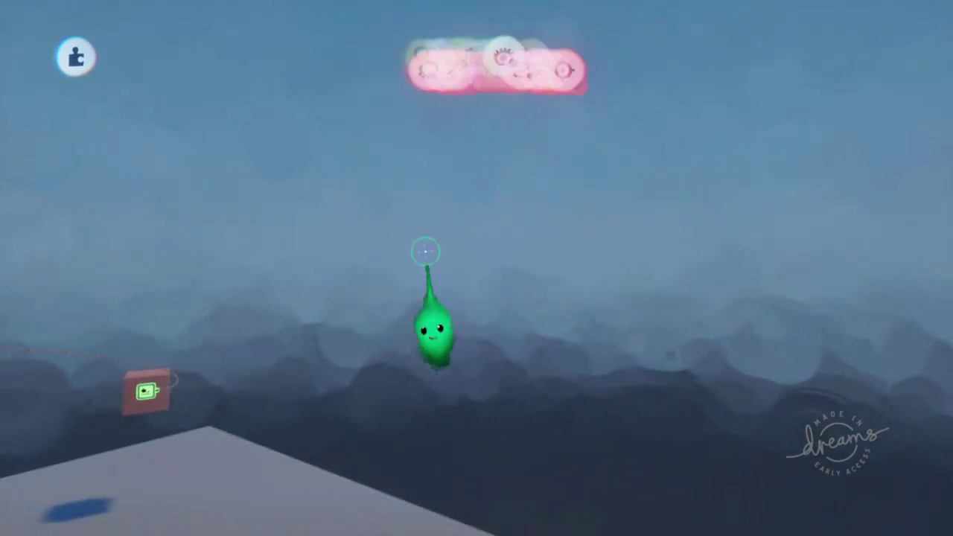
# Untick Preview Invisibility so hidden objects show as wireframes, viewing the wireframe box
pyautogui.click(237, 104)
pyautogui.moveTo(263, 187); pyautogui.dragTo(521, 439, button='middle')
pyautogui.moveTo(508, 371); pyautogui.dragTo(444, 145, button='middle')
# Add a Destroyer gadget from the Gadgets palette and wire it to the pillar
pyautogui.click(476, 57)
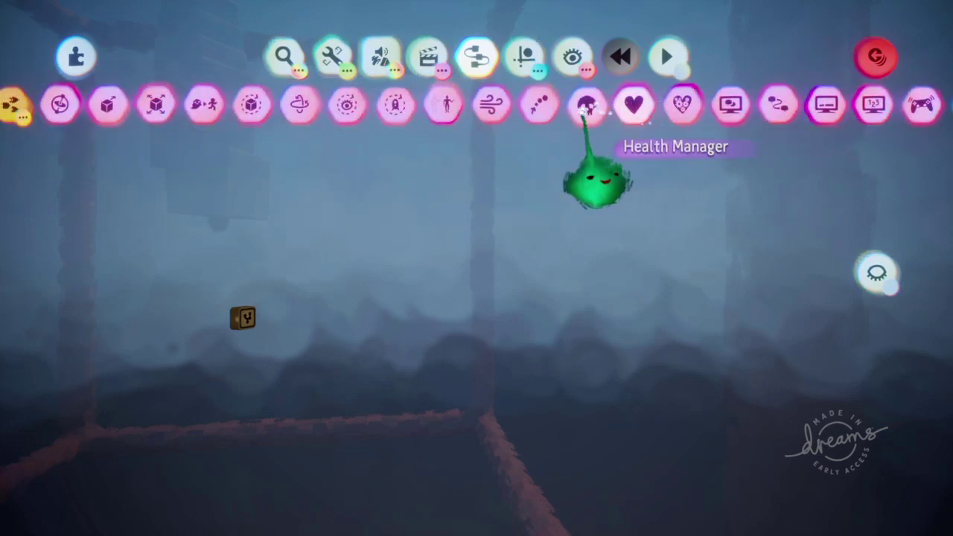
pyautogui.click(587, 106)
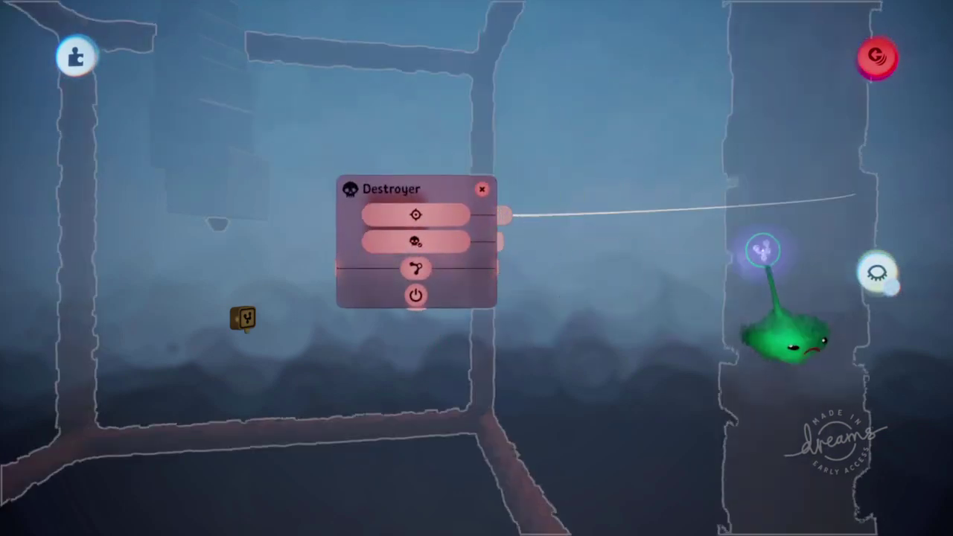
pyautogui.press('Escape')
pyautogui.moveTo(517, 313); pyautogui.dragTo(496, 198, button='middle')
pyautogui.press('s')
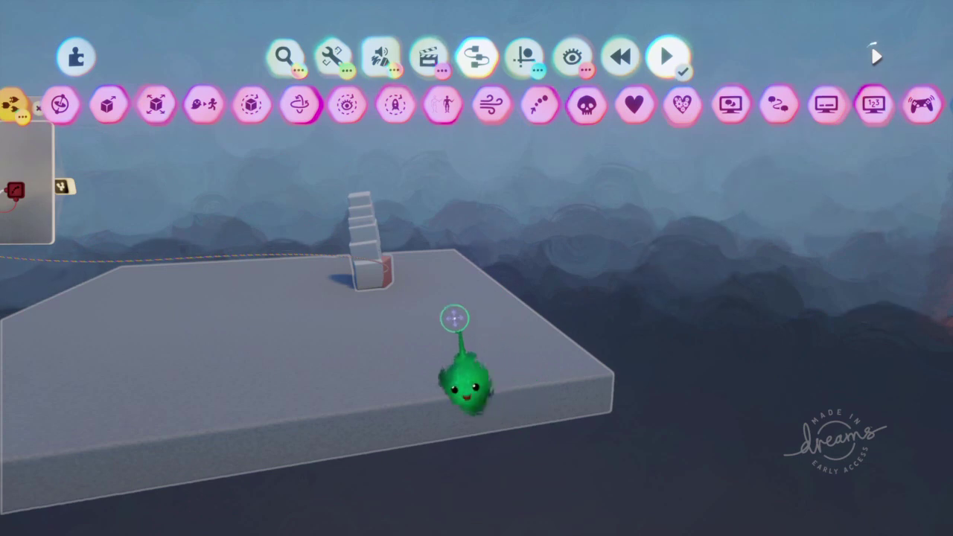
pyautogui.press('space')
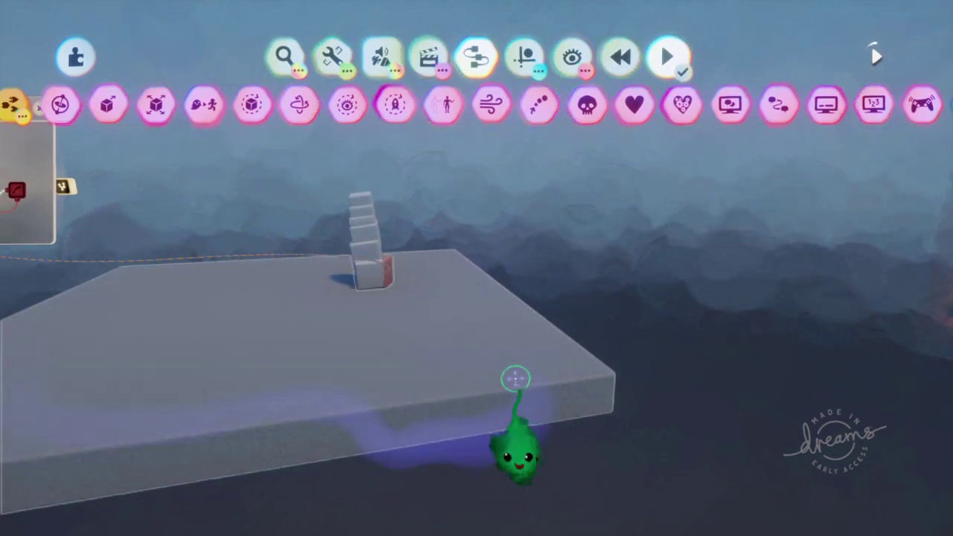
pyautogui.press('space')
pyautogui.moveTo(517, 357); pyautogui.dragTo(350, 227, button='middle')
pyautogui.click(362, 234)
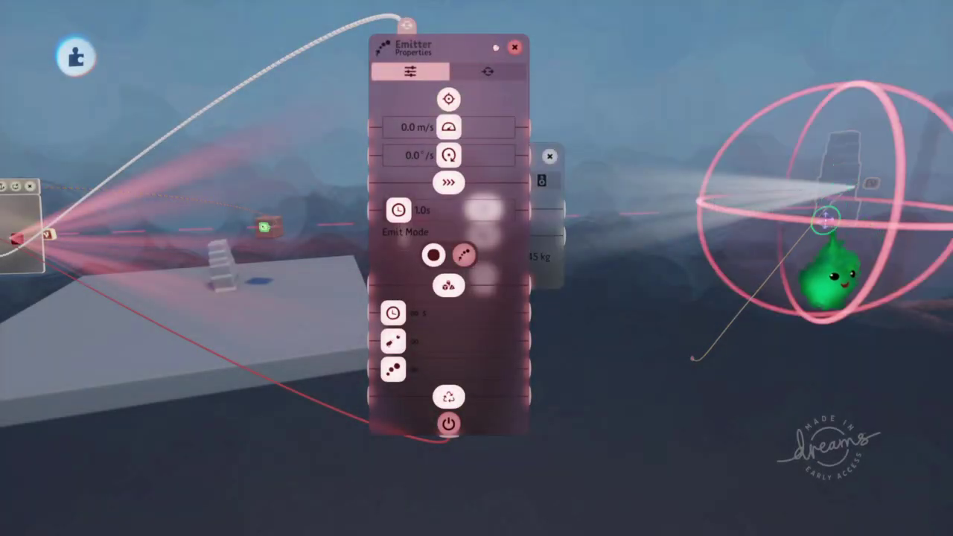
pyautogui.press('Escape')
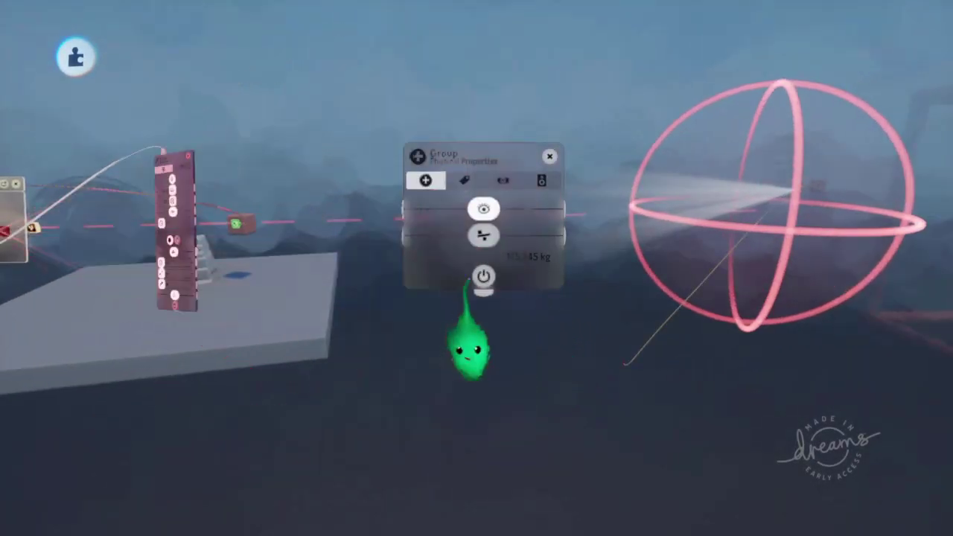
pyautogui.press('Escape')
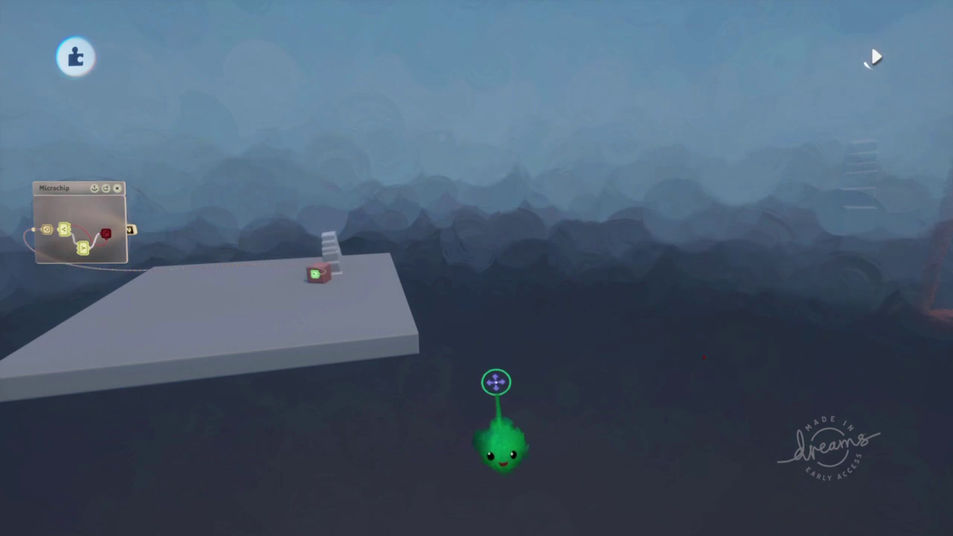
# Orbit in and around the wireframe cube, then reopen the Emitter's Properties tweak menu
pyautogui.moveTo(497, 372); pyautogui.dragTo(616, 255, button='middle')
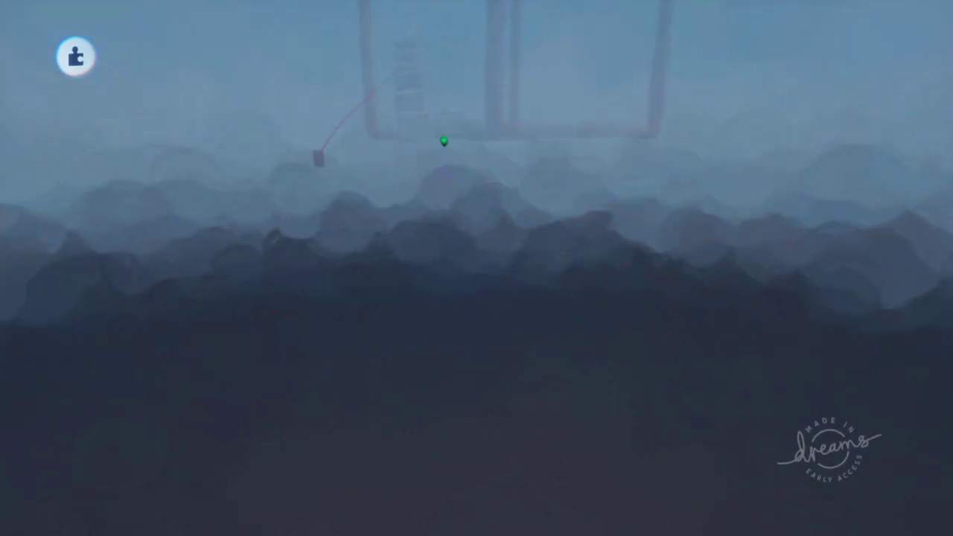
pyautogui.moveTo(275, 311); pyautogui.dragTo(485, 279, button='middle')
pyautogui.moveTo(548, 260); pyautogui.dragTo(322, 435, button='middle')
pyautogui.moveTo(313, 367); pyautogui.dragTo(397, 253, button='middle')
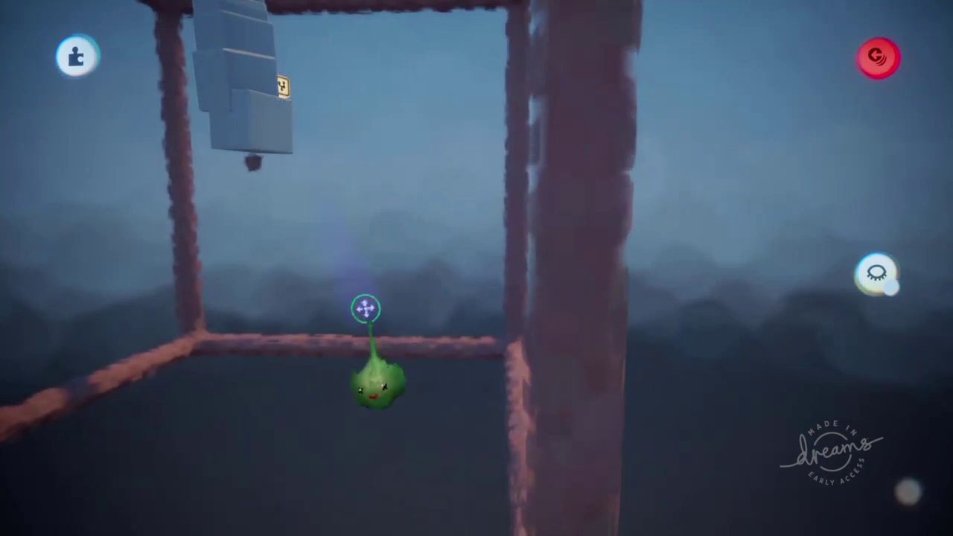
pyautogui.moveTo(365, 308); pyautogui.dragTo(170, 193, button='middle')
pyautogui.click(171, 192)
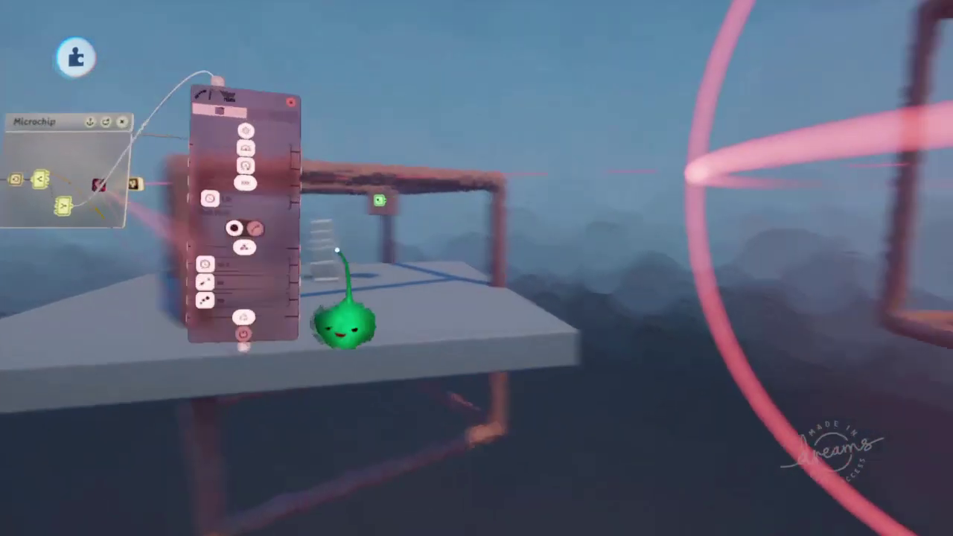
# Highlight the Emitter's spawned object, close its settings, and fly in toward the block tower
pyautogui.click(573, 195)
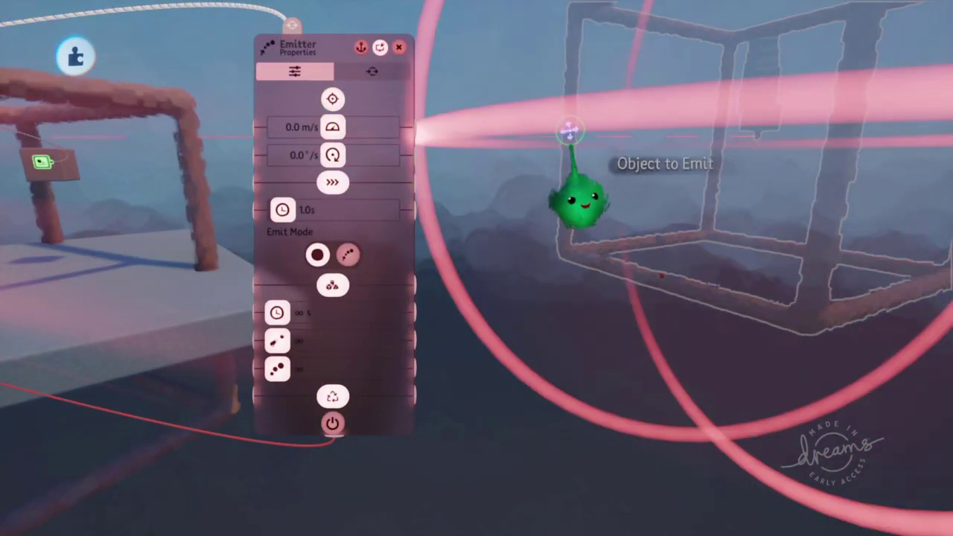
pyautogui.press('Escape')
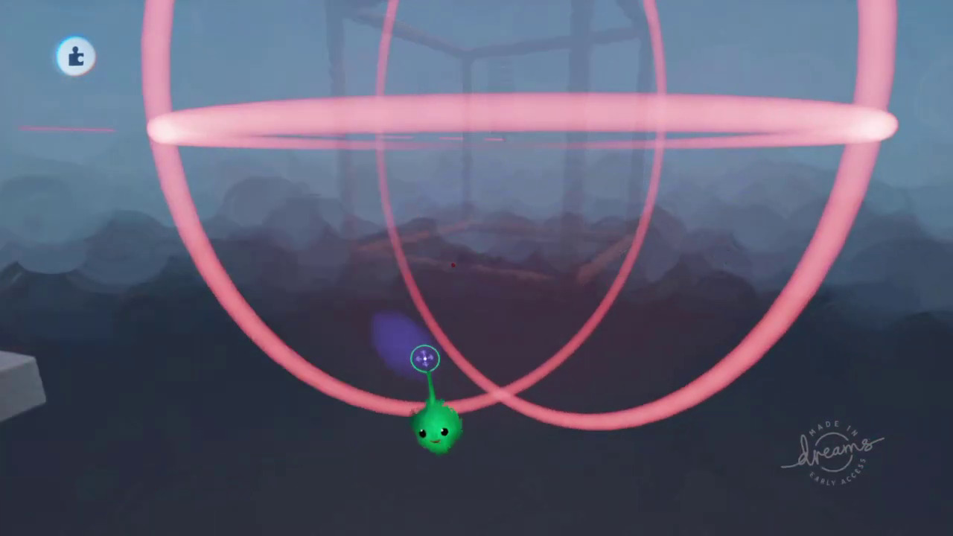
pyautogui.moveTo(437, 425); pyautogui.dragTo(483, 400, button='middle')
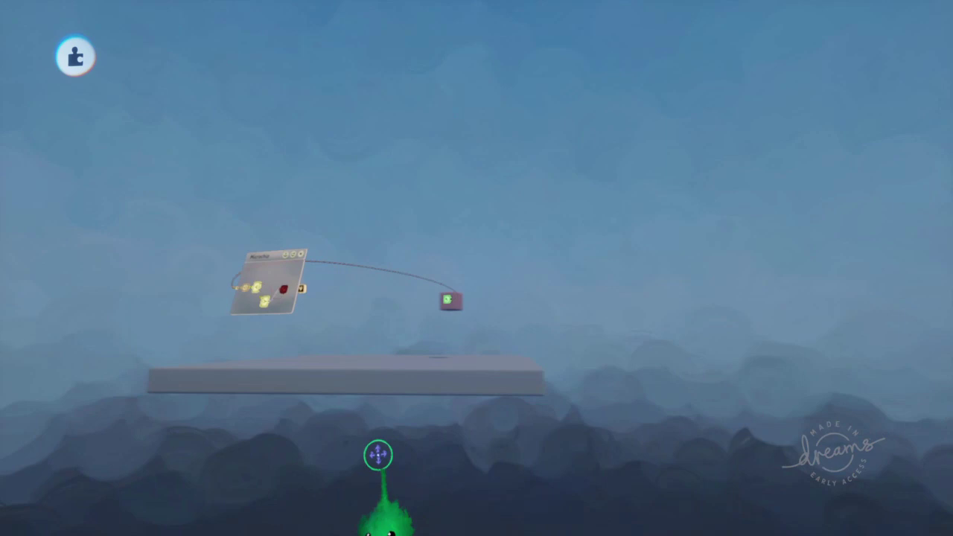
pyautogui.moveTo(372, 526); pyautogui.dragTo(578, 236, button='middle')
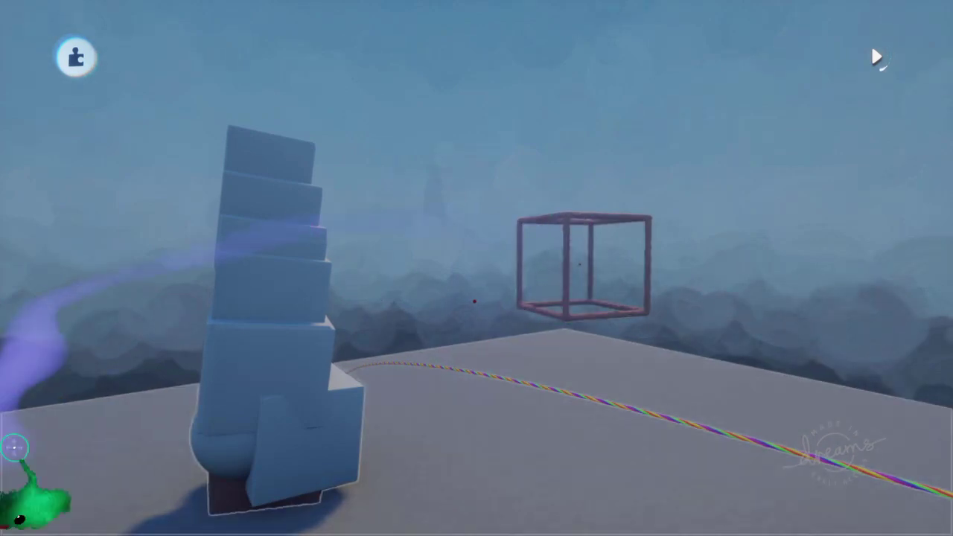
# Close Group Physical Properties, orbit around the pink cube and tower, and open the Gadgets palette
pyautogui.moveTo(15, 447); pyautogui.dragTo(577, 282, button='middle')
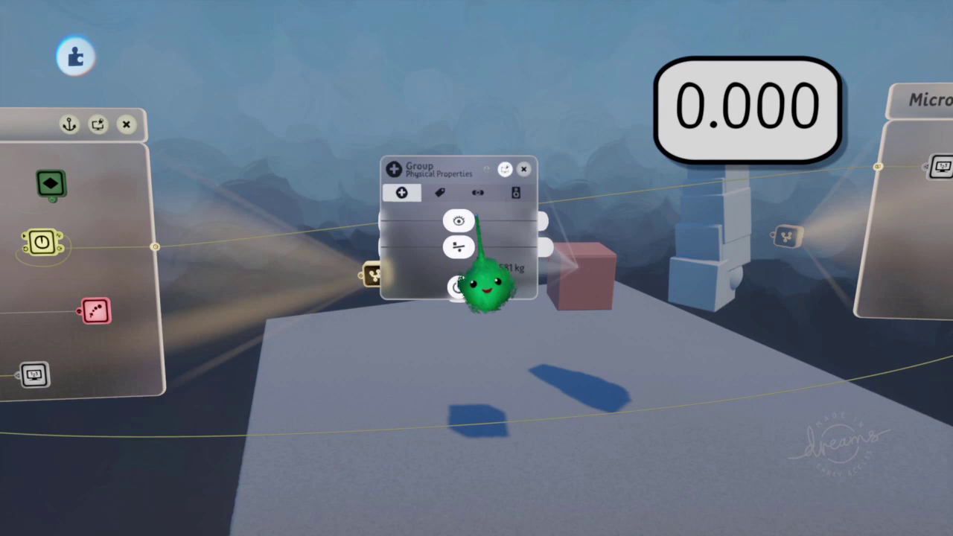
pyautogui.press('Escape')
pyautogui.moveTo(513, 252); pyautogui.dragTo(485, 289, button='middle')
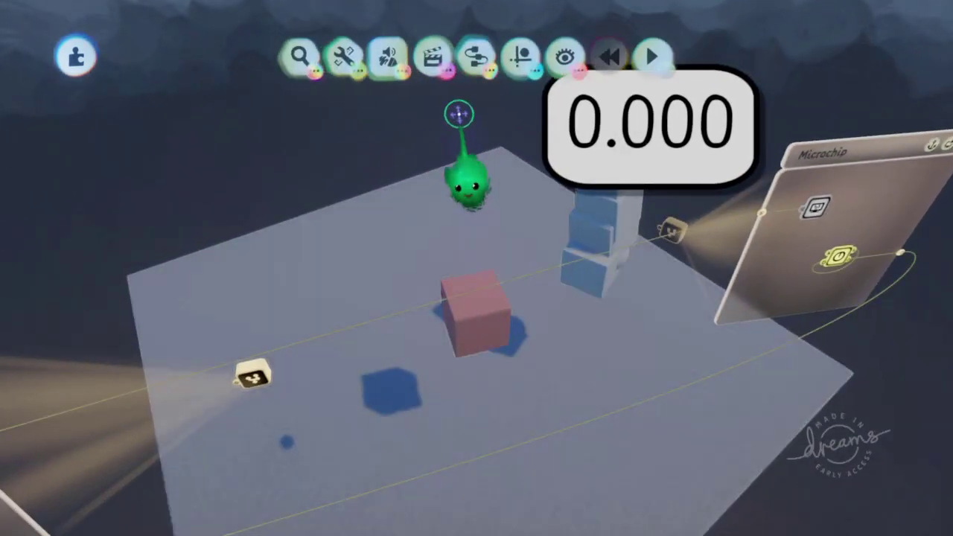
pyautogui.click(458, 62)
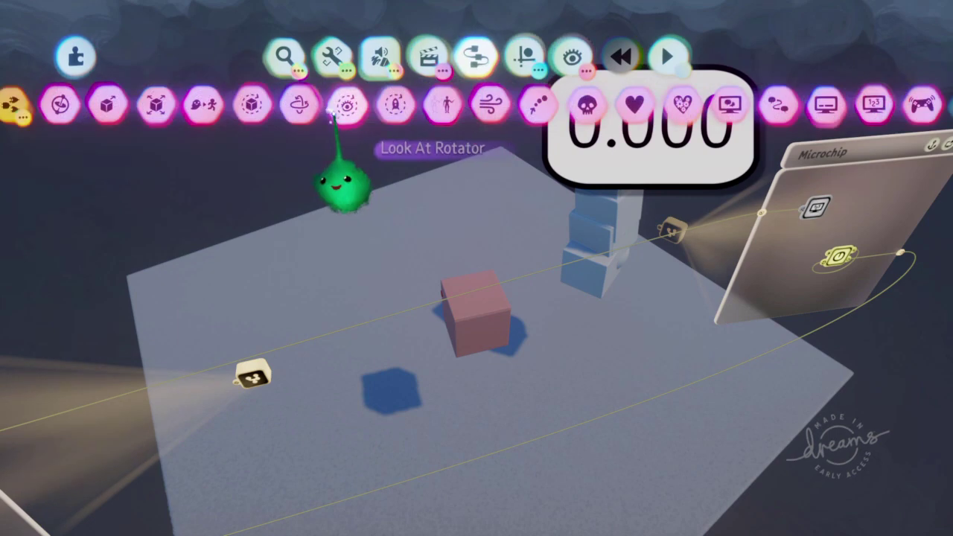
# Stamp a Rotator gadget spinning at 180°/s onto the red cube
pyautogui.click(253, 107)
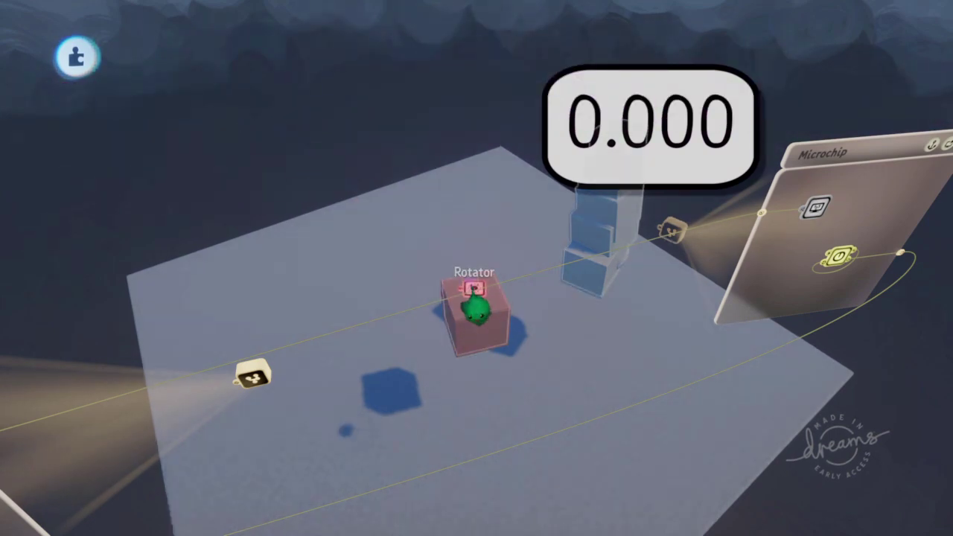
pyautogui.click(474, 286)
pyautogui.moveTo(449, 289); pyautogui.dragTo(430, 323, button='middle')
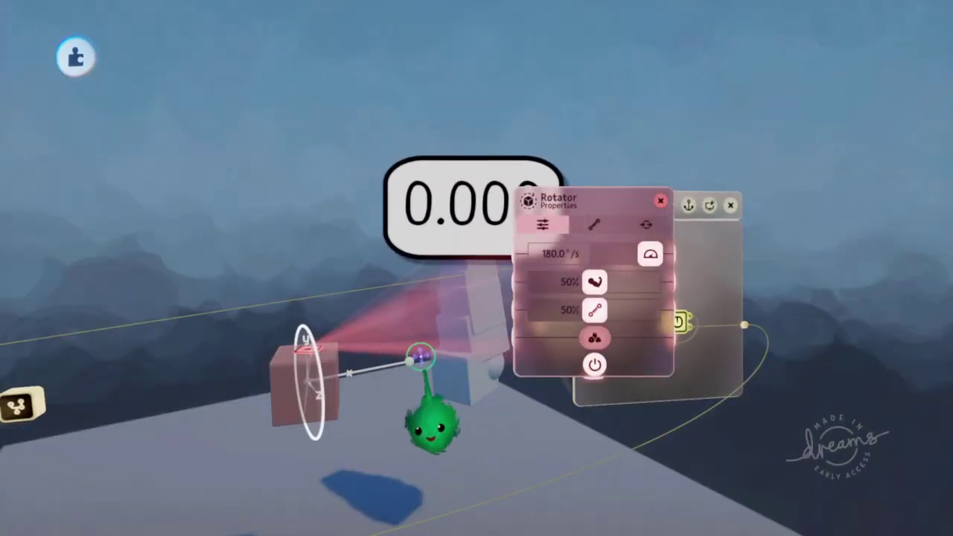
pyautogui.moveTo(335, 158); pyautogui.dragTo(628, 262, button='middle')
# Close the Rotator settings and wire the Emitter's Object to Emit to the block tower
pyautogui.press('Escape')
pyautogui.moveTo(567, 246); pyautogui.dragTo(266, 275, button='middle')
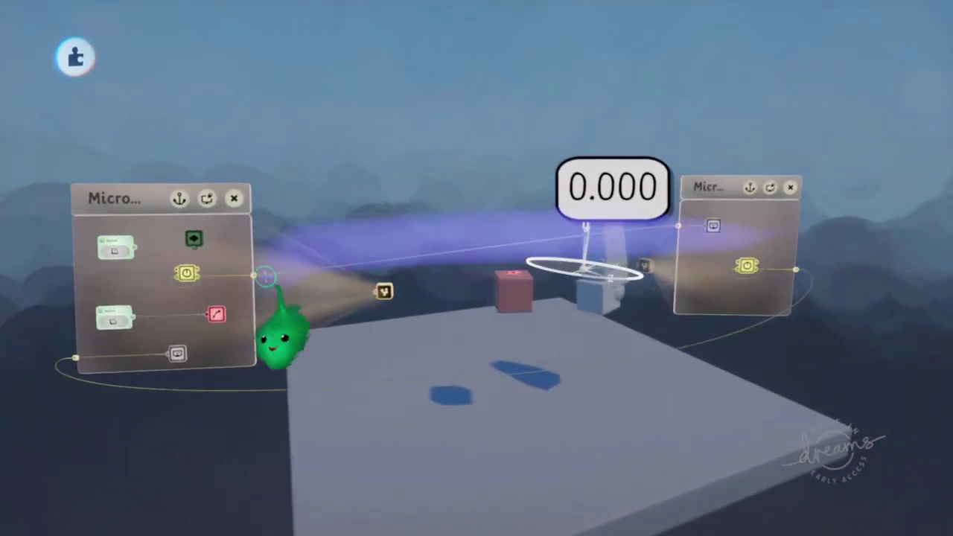
pyautogui.click(216, 315)
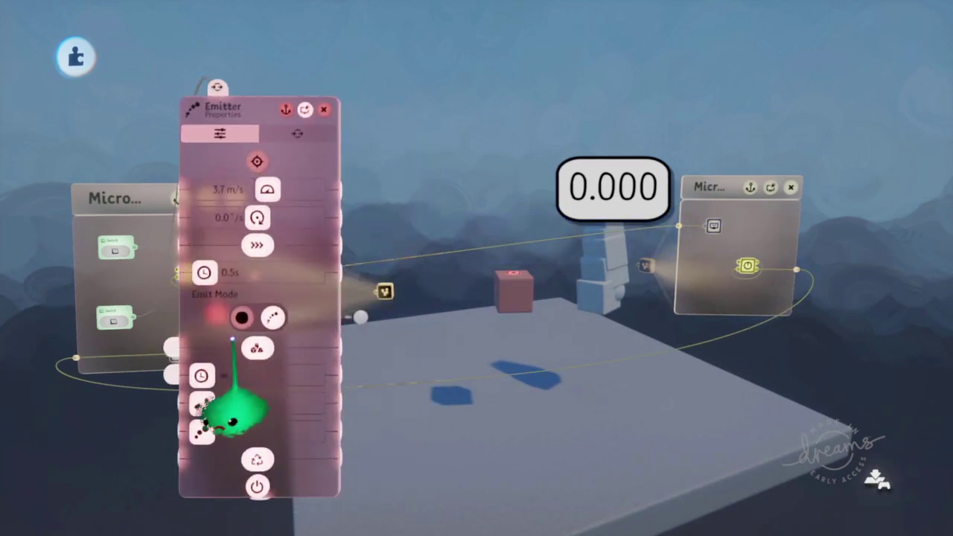
pyautogui.moveTo(259, 234); pyautogui.dragTo(596, 325)
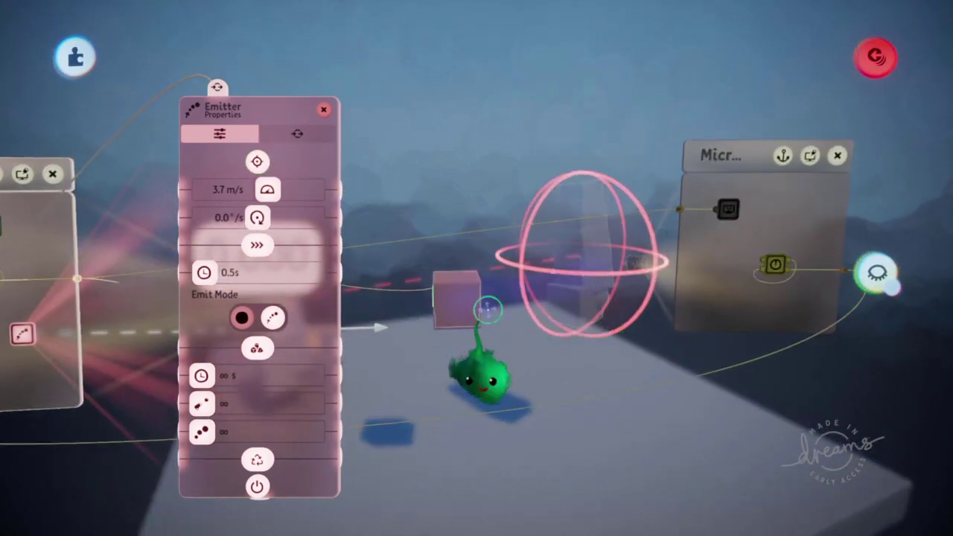
pyautogui.moveTo(488, 309); pyautogui.dragTo(471, 207, button='middle')
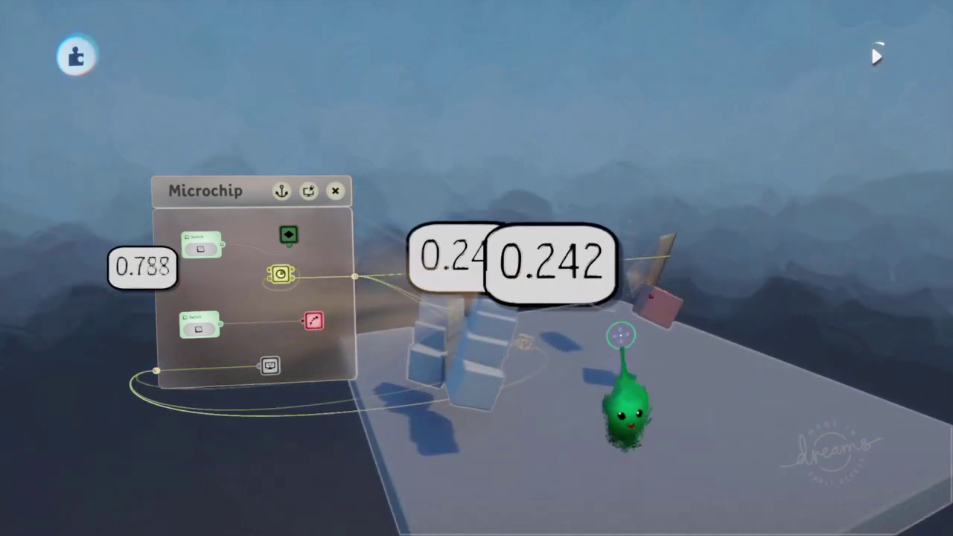
# Run and reset test plays, watching the emitted towers from above the platform
pyautogui.moveTo(614, 384); pyautogui.dragTo(516, 305, button='middle')
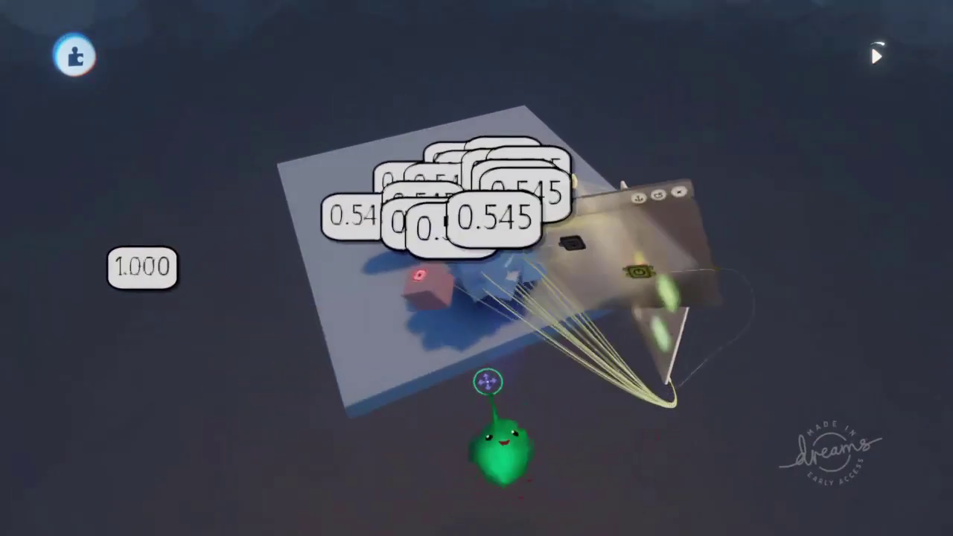
pyautogui.press('space')
pyautogui.press('space')
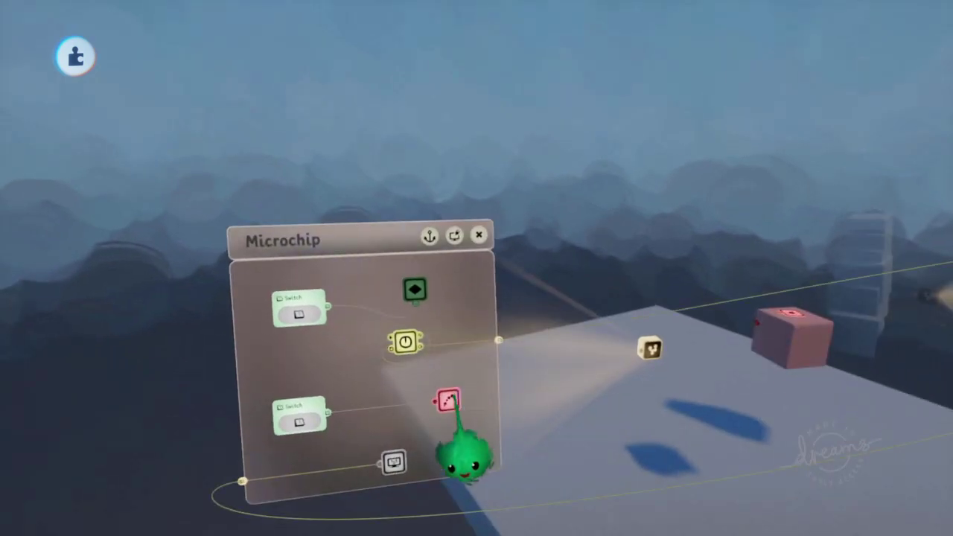
pyautogui.moveTo(466, 402); pyautogui.dragTo(462, 379, button='middle')
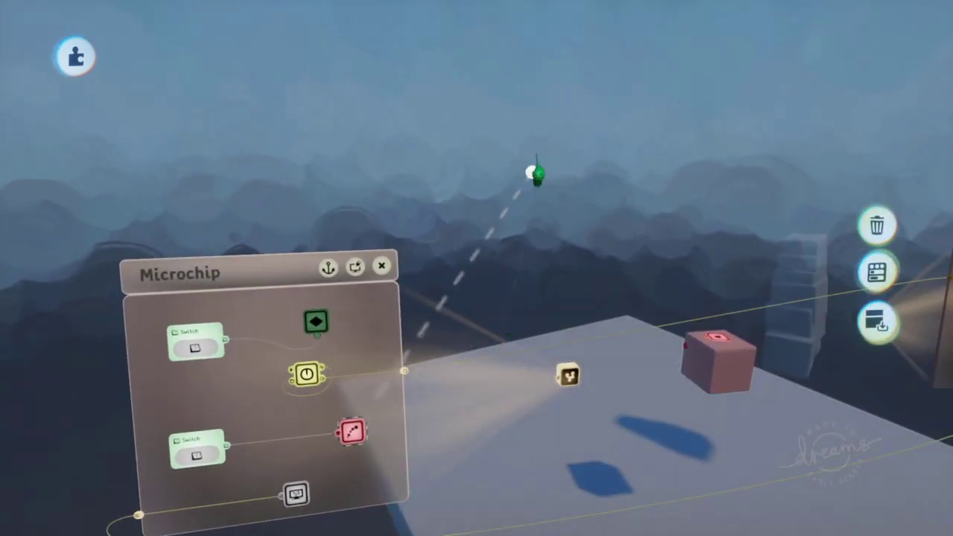
pyautogui.press('space')
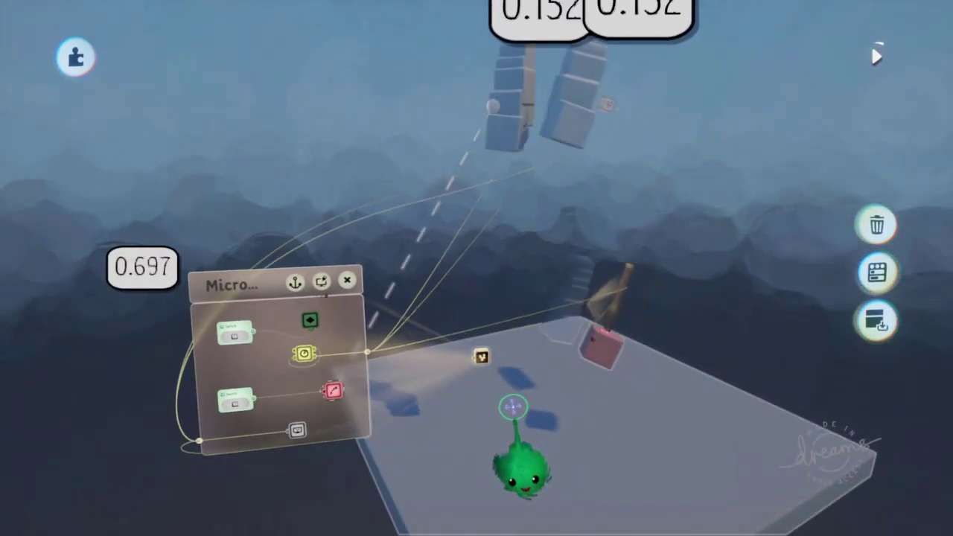
pyautogui.press('space')
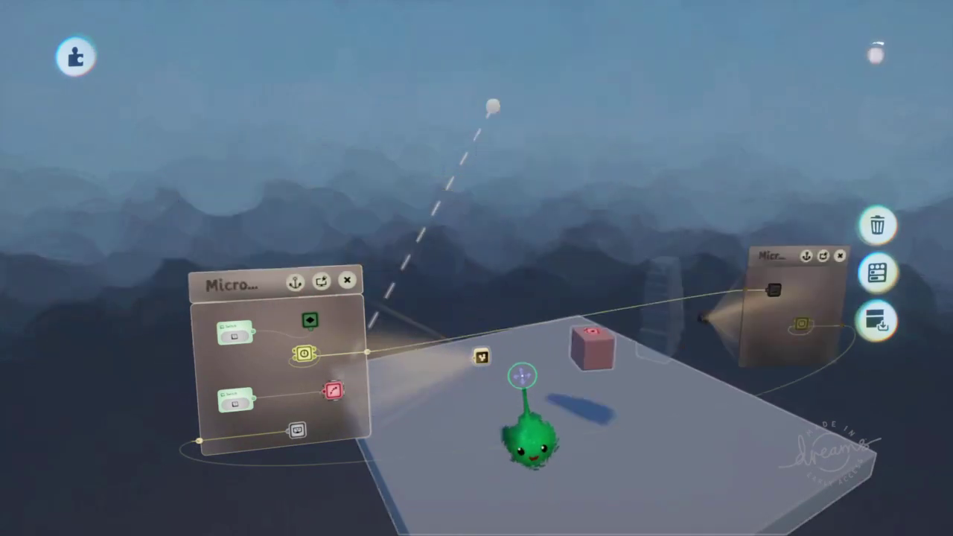
# Move the green puppet to mid-platform and rerun the test several times
pyautogui.moveTo(522, 376); pyautogui.dragTo(466, 73)
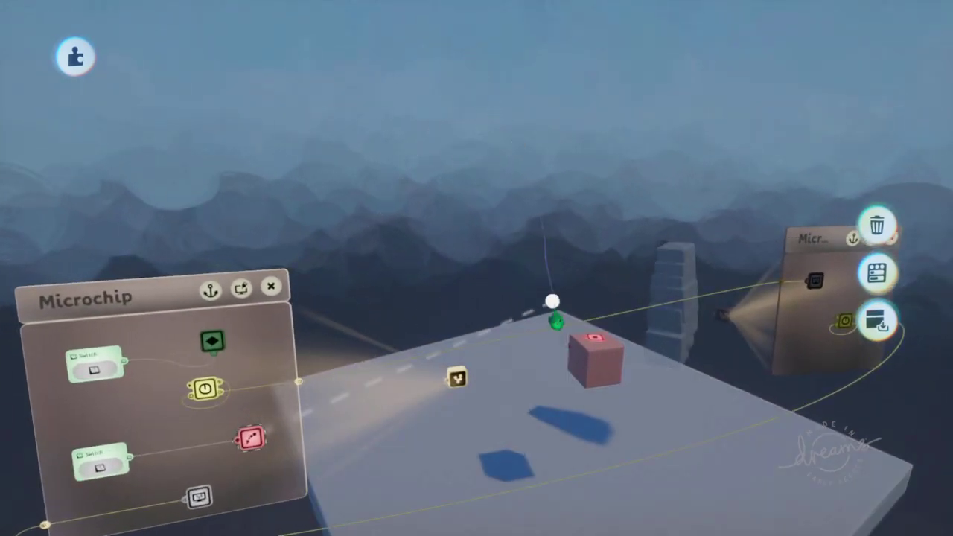
pyautogui.moveTo(557, 319); pyautogui.dragTo(527, 337)
pyautogui.press('space')
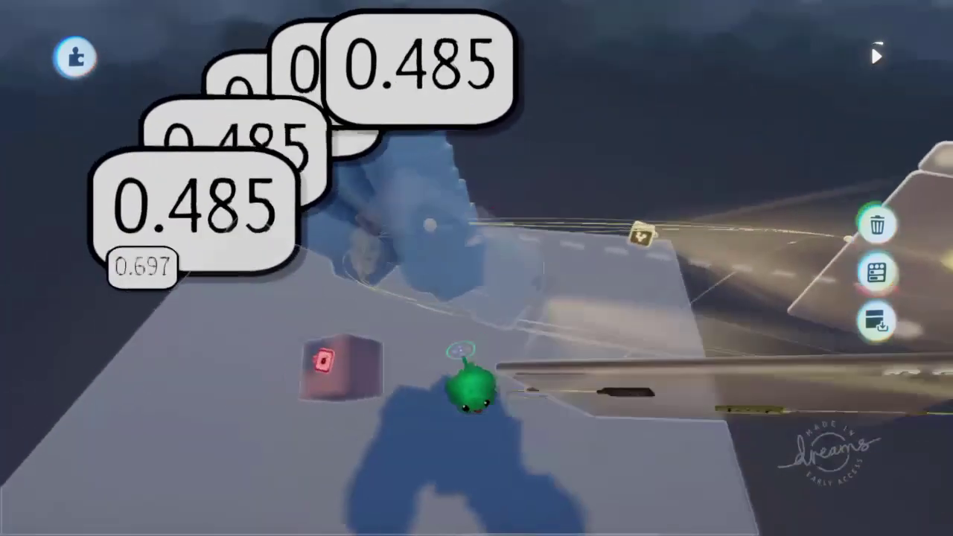
pyautogui.press('space')
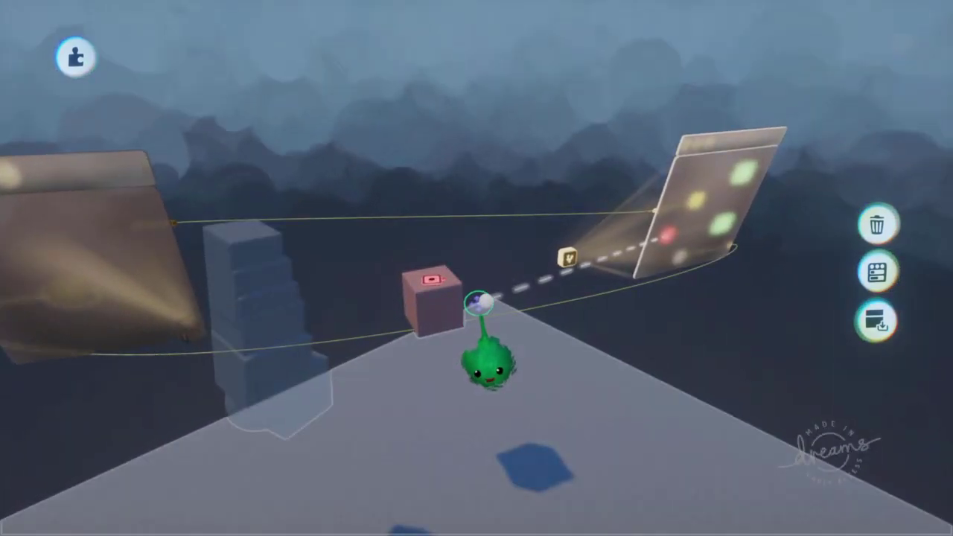
pyautogui.moveTo(486, 301); pyautogui.dragTo(432, 373)
pyautogui.press('space')
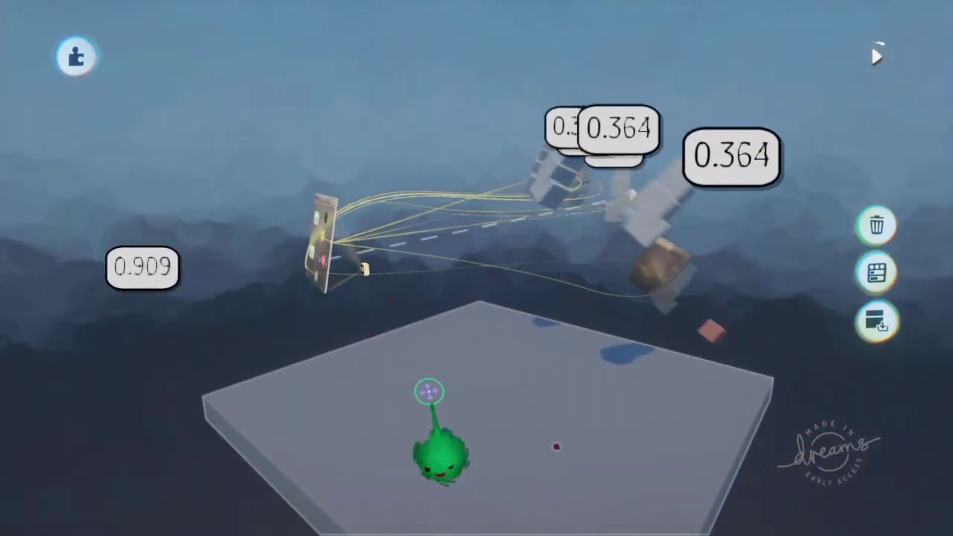
pyautogui.click(427, 395)
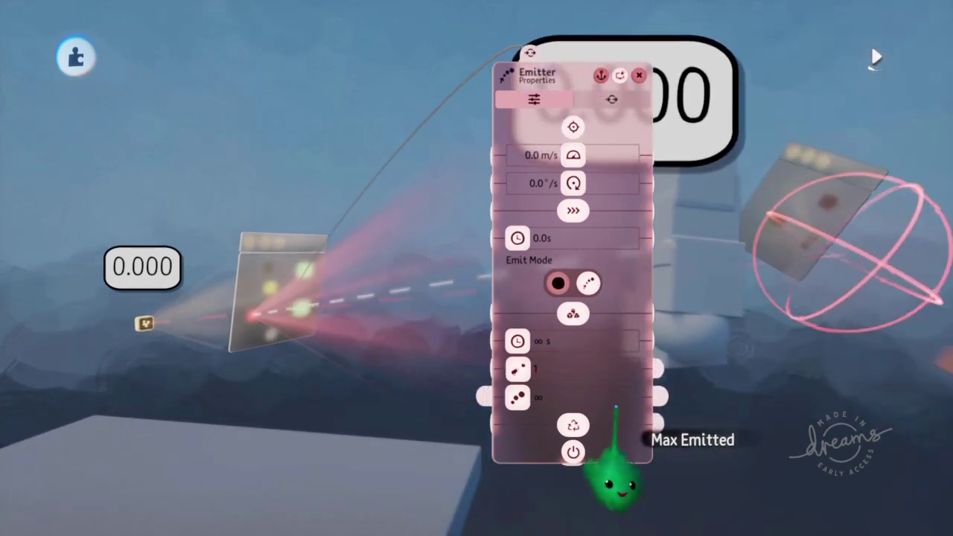
# Close the Emitter Properties, leaving 0.0 m/s speed, 0.0°/s spin and 0.0s interval
pyautogui.press('Escape')
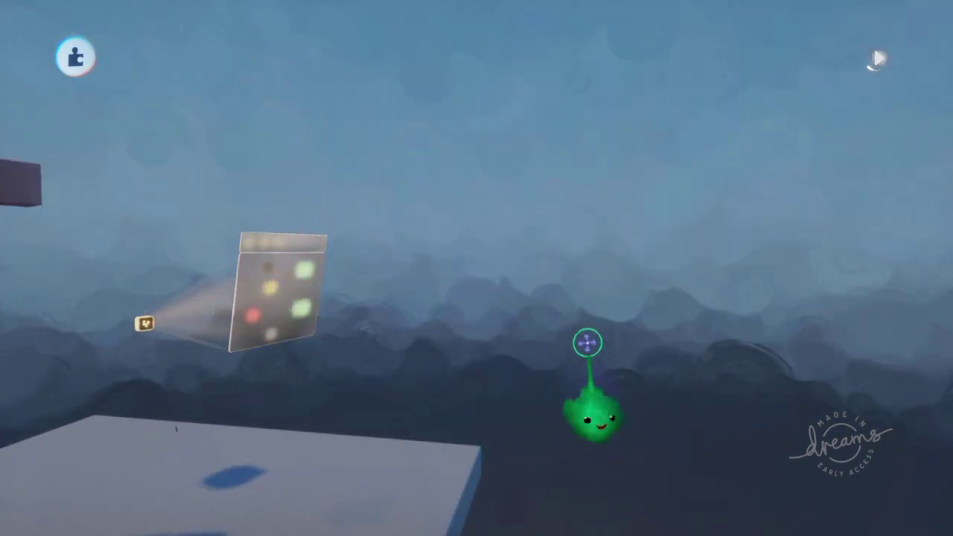